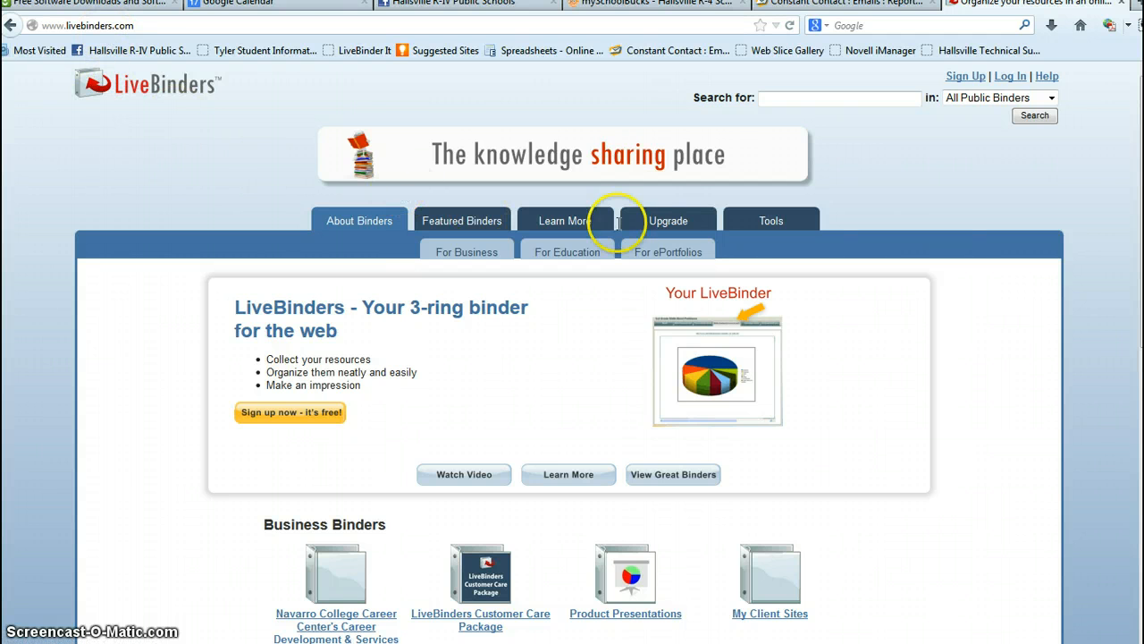
- Log in to LiveBinders with the username hallsvilleintermediate and the account password
left_click(1008, 79)
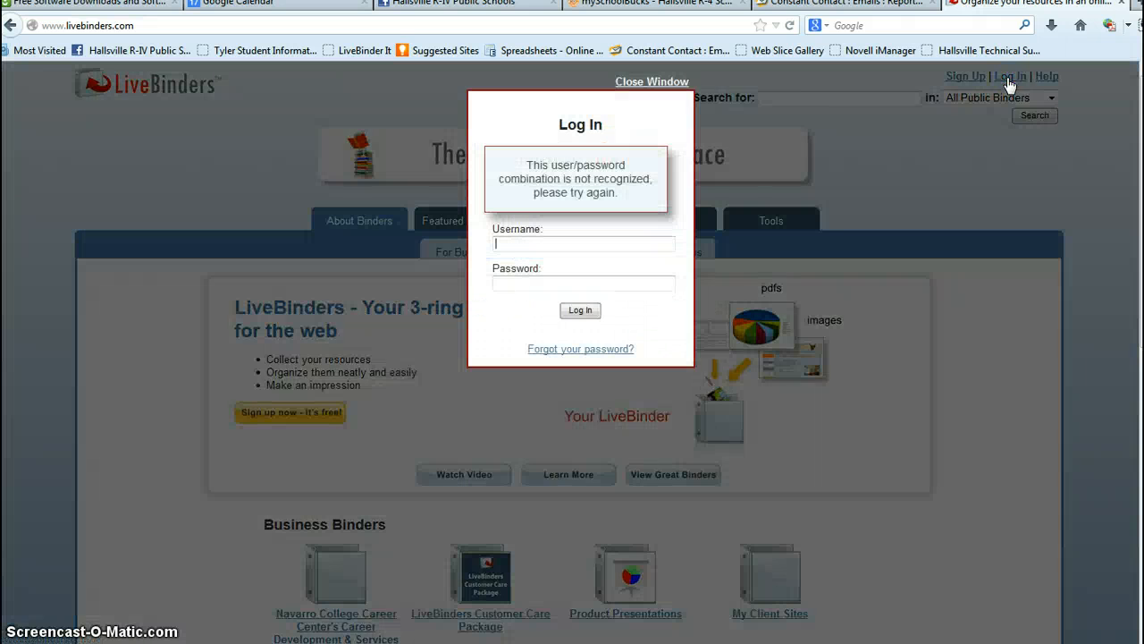
left_click(602, 250)
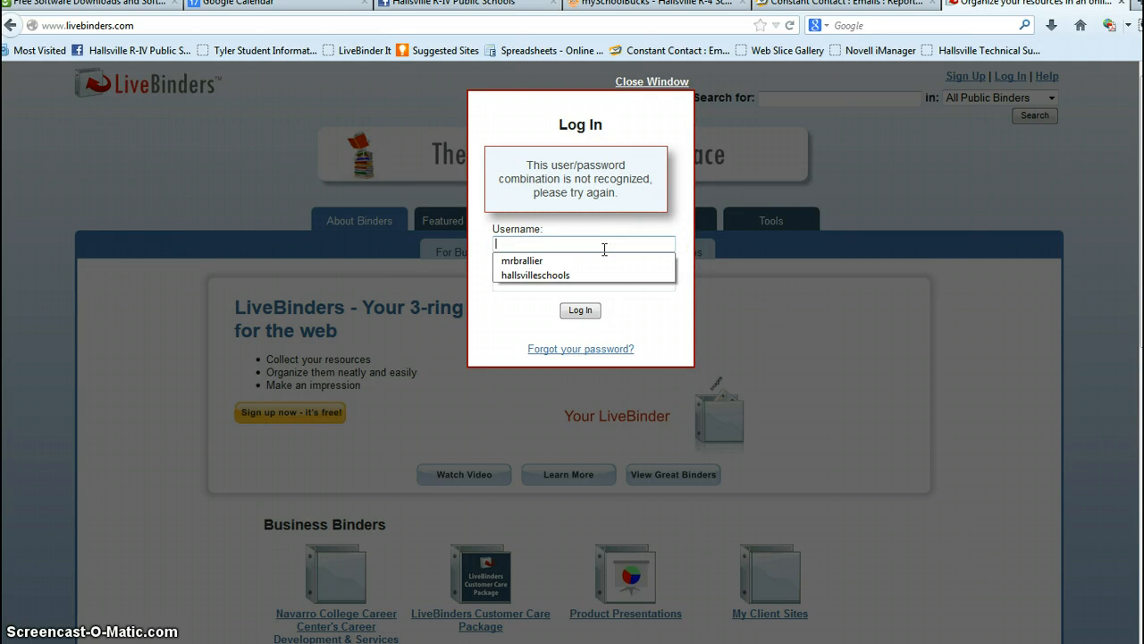
type("ha")
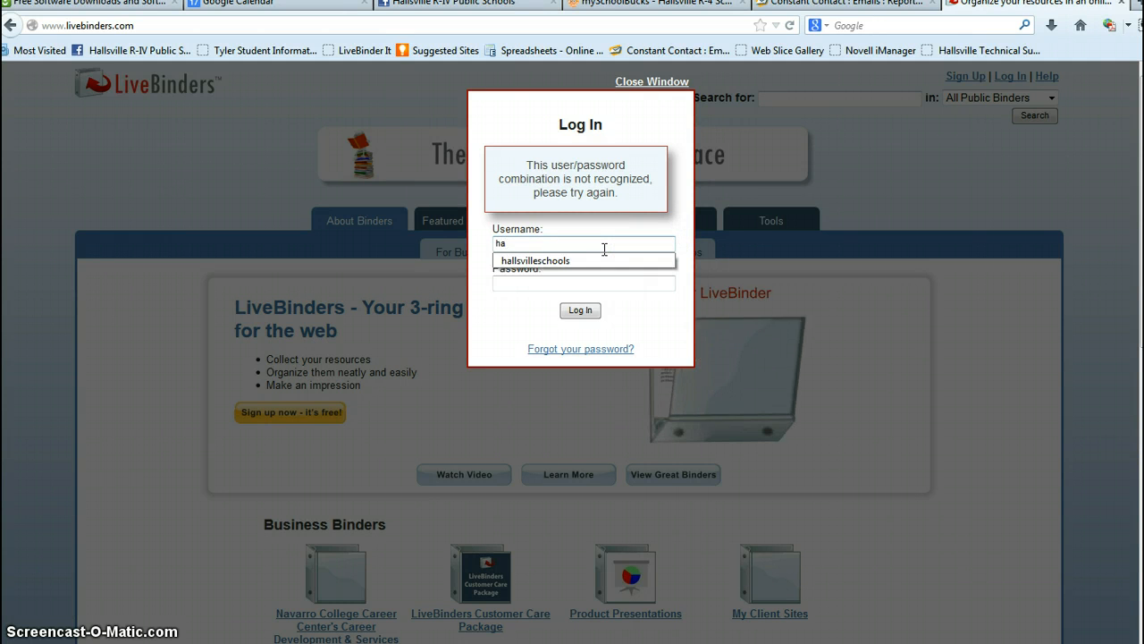
type("llsvilleinter")
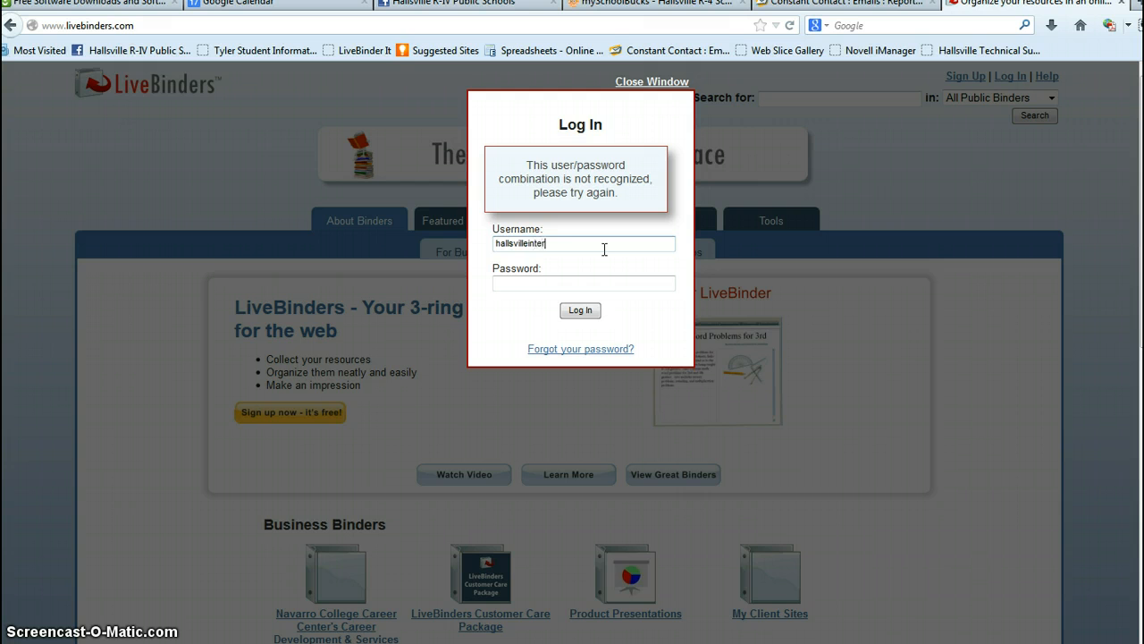
type("mediate")
key("Tab")
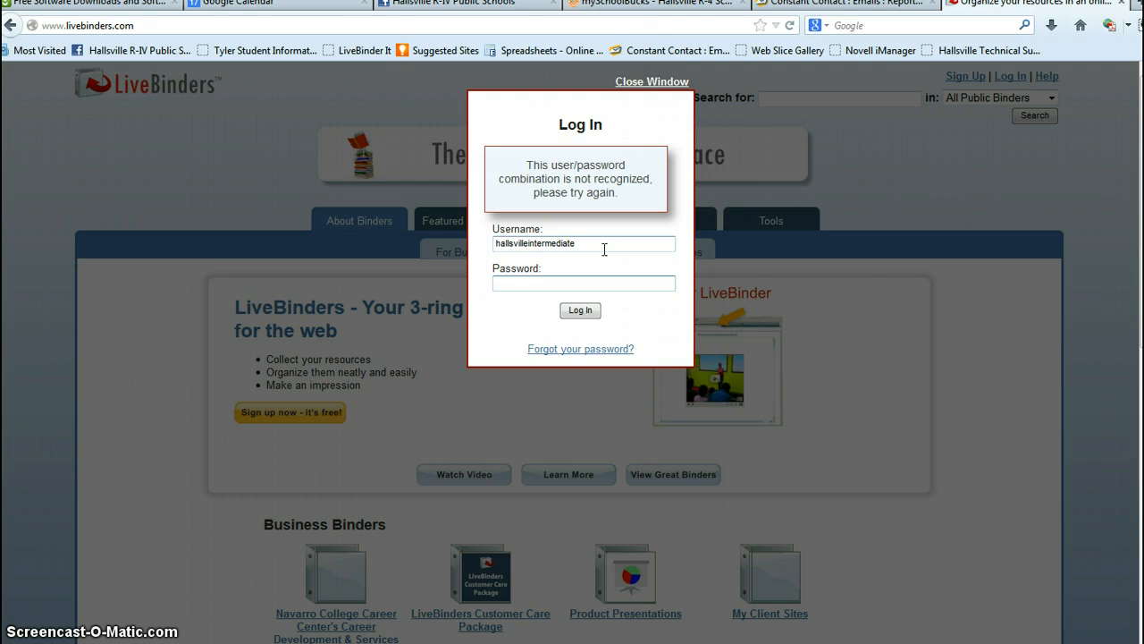
type("••")
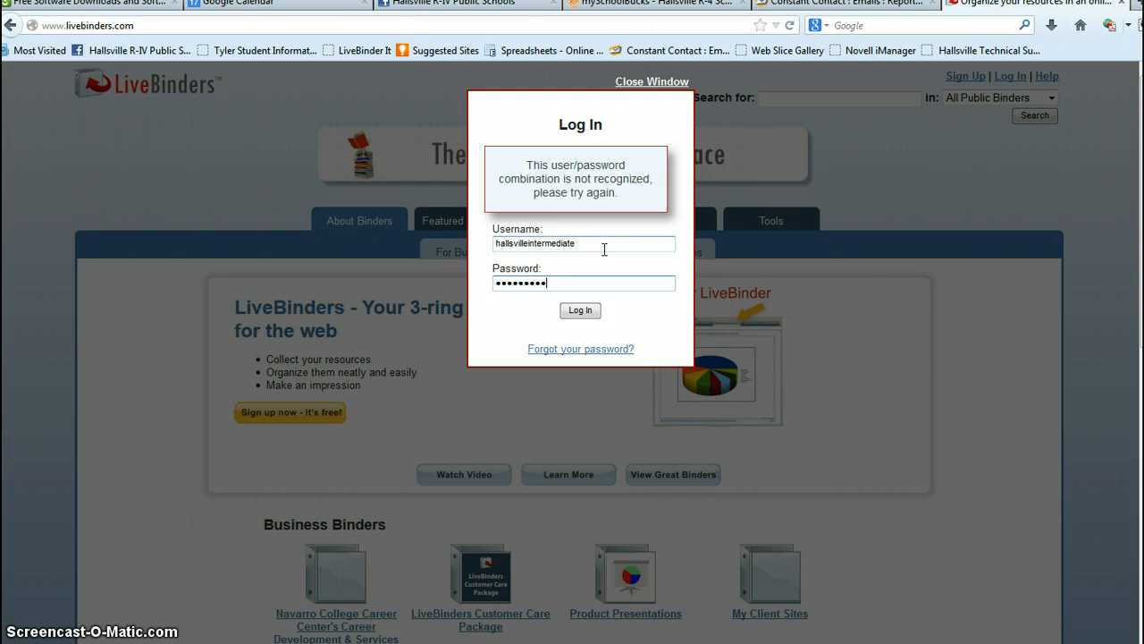
key("Return")
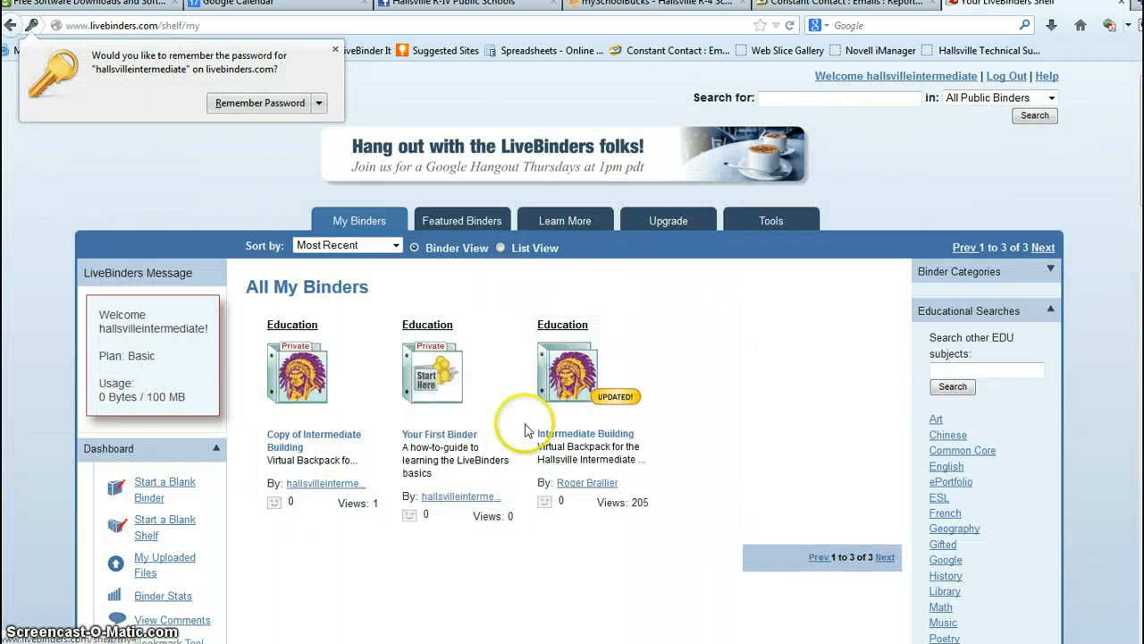
- Open the Intermediate Building binder for editing and select its April tab
mouse_move(456, 391)
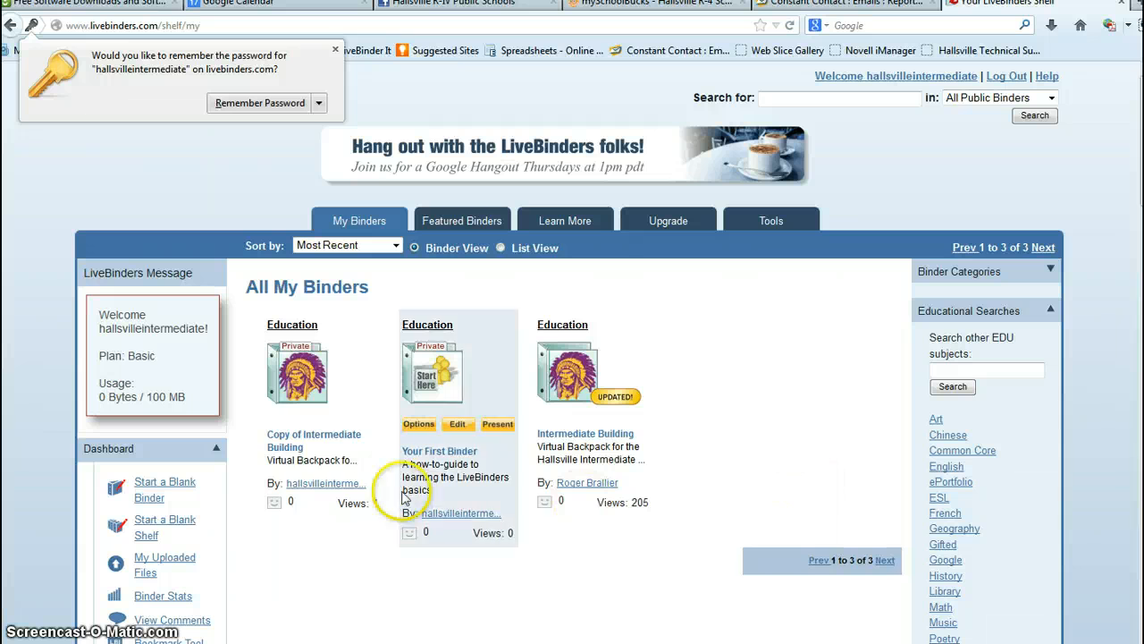
mouse_move(288, 456)
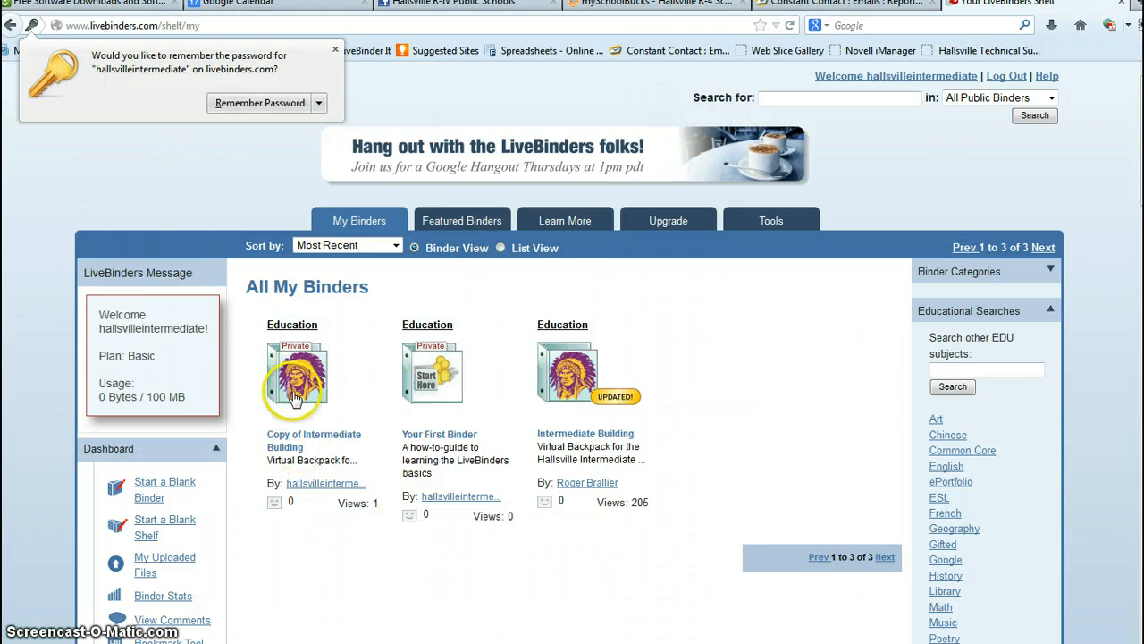
mouse_move(297, 359)
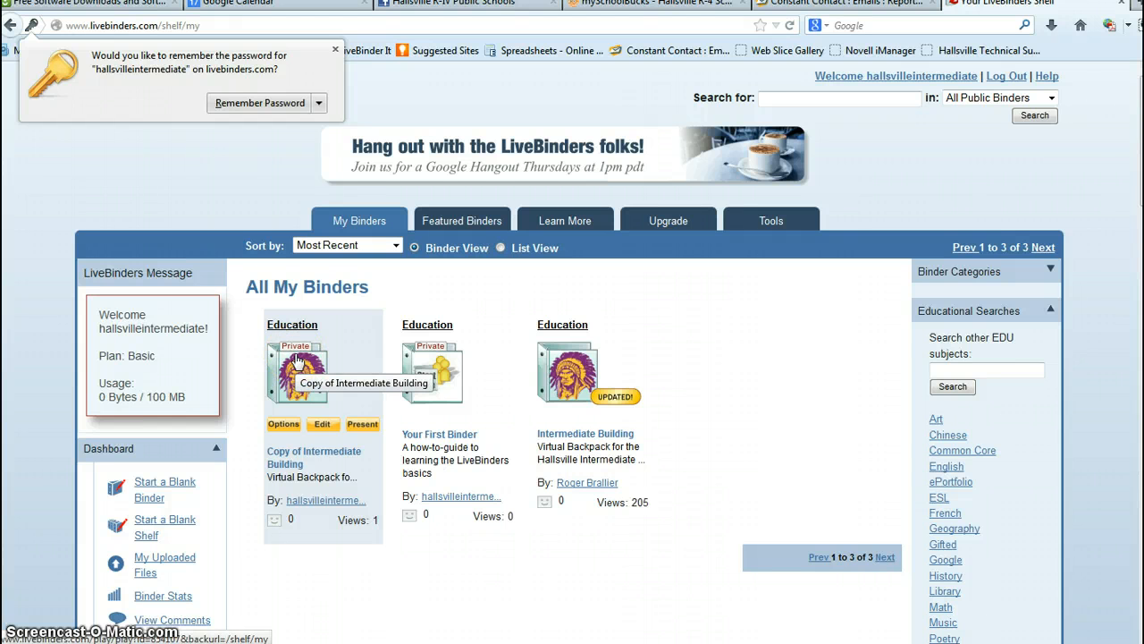
left_click(413, 387)
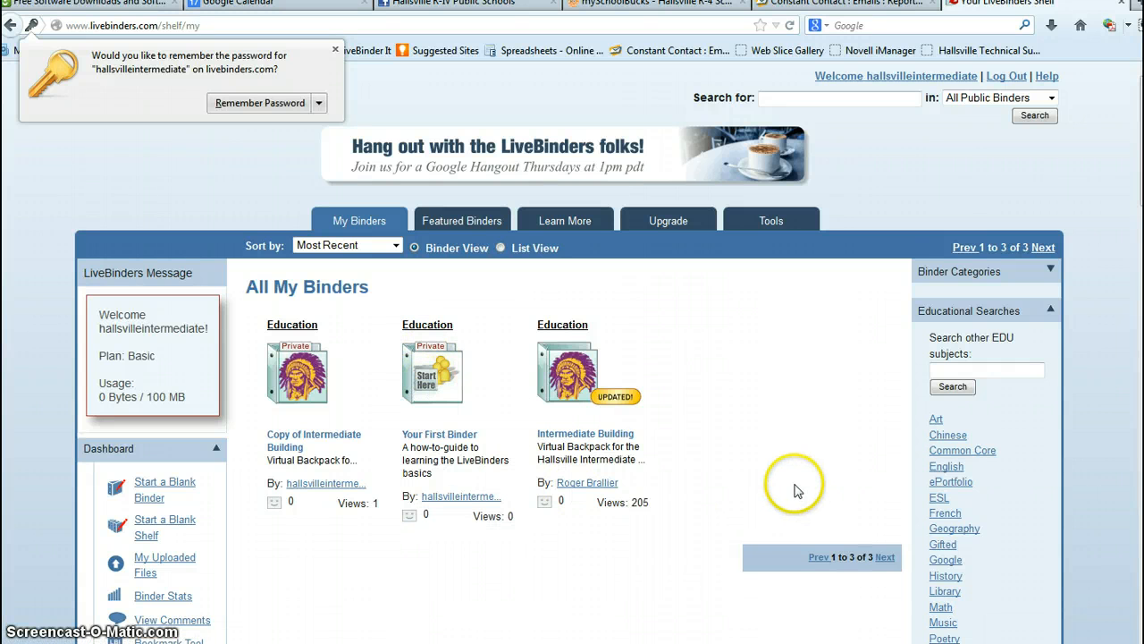
mouse_move(586, 371)
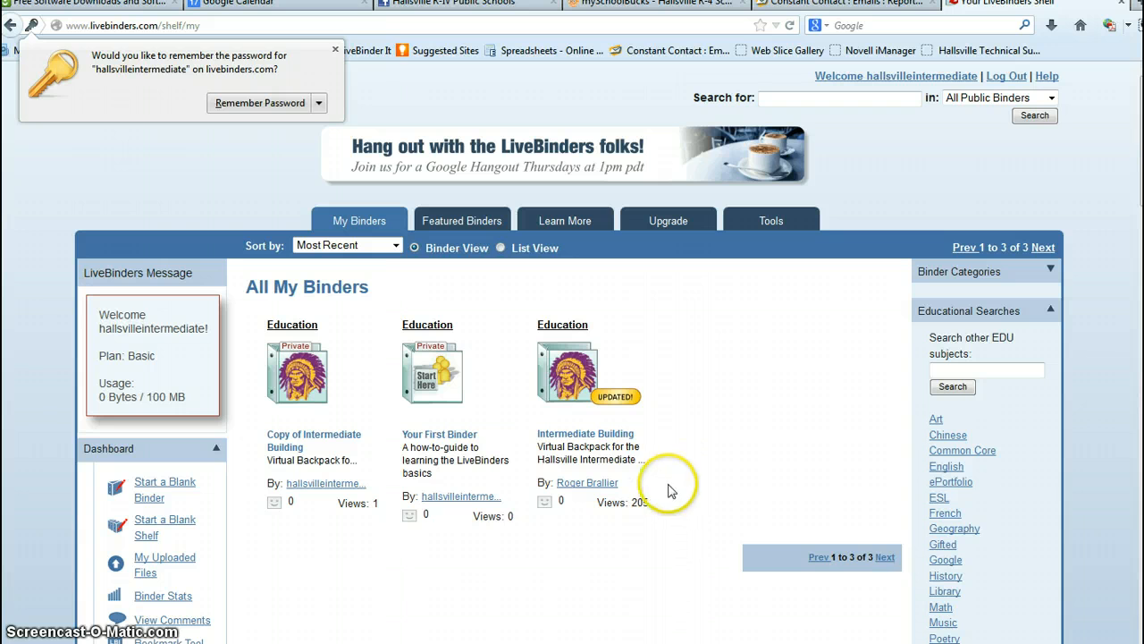
mouse_move(601, 411)
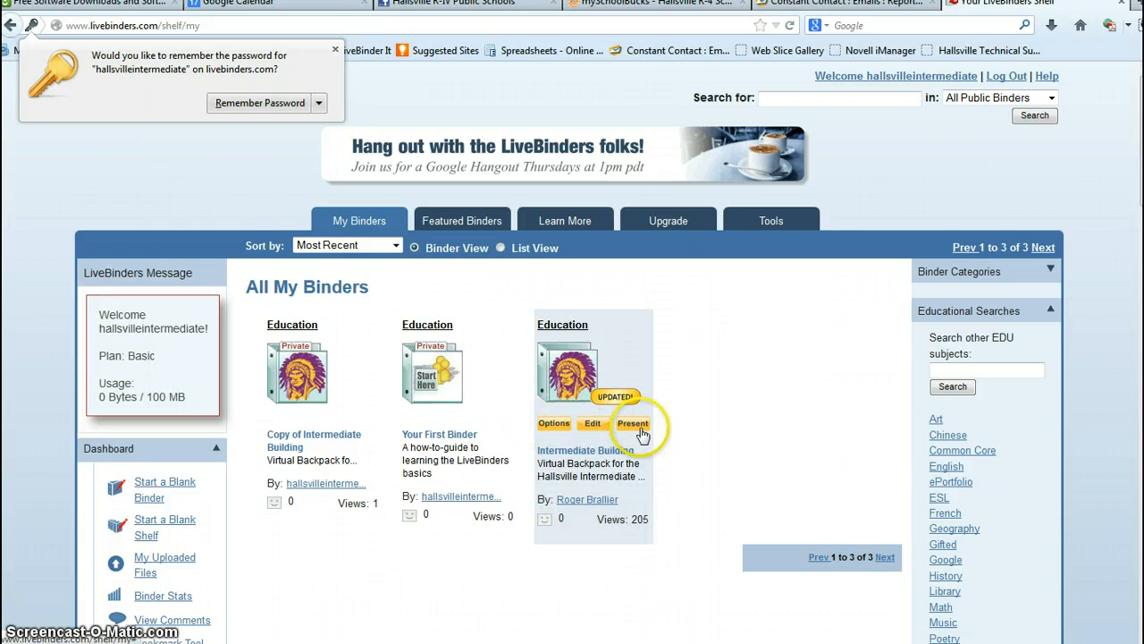
left_click(590, 426)
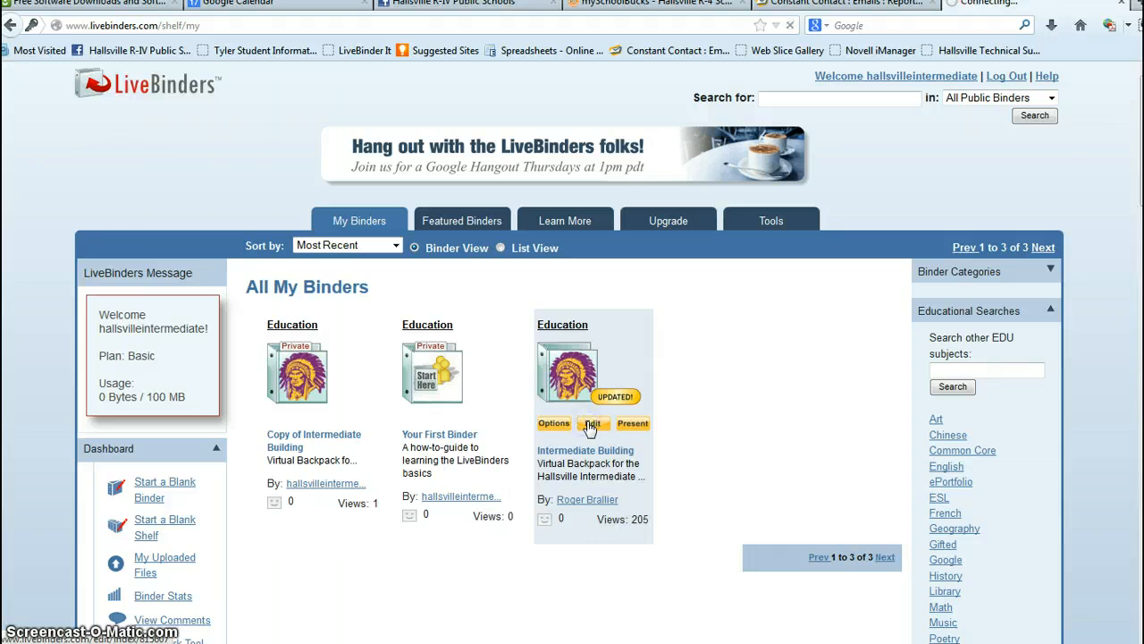
left_click(569, 434)
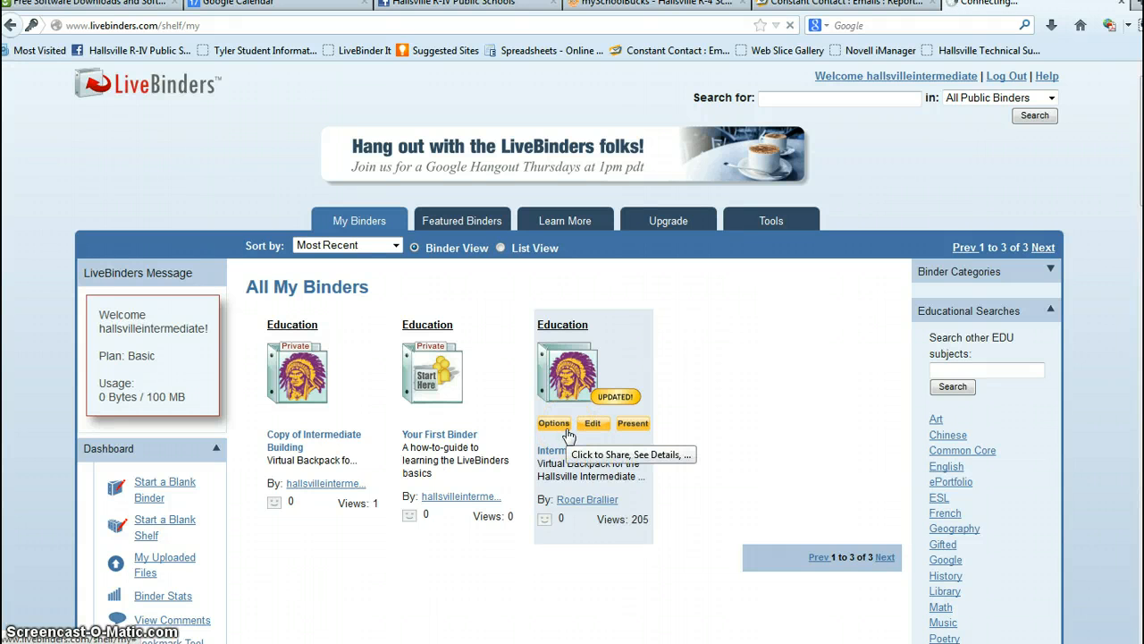
left_click(596, 462)
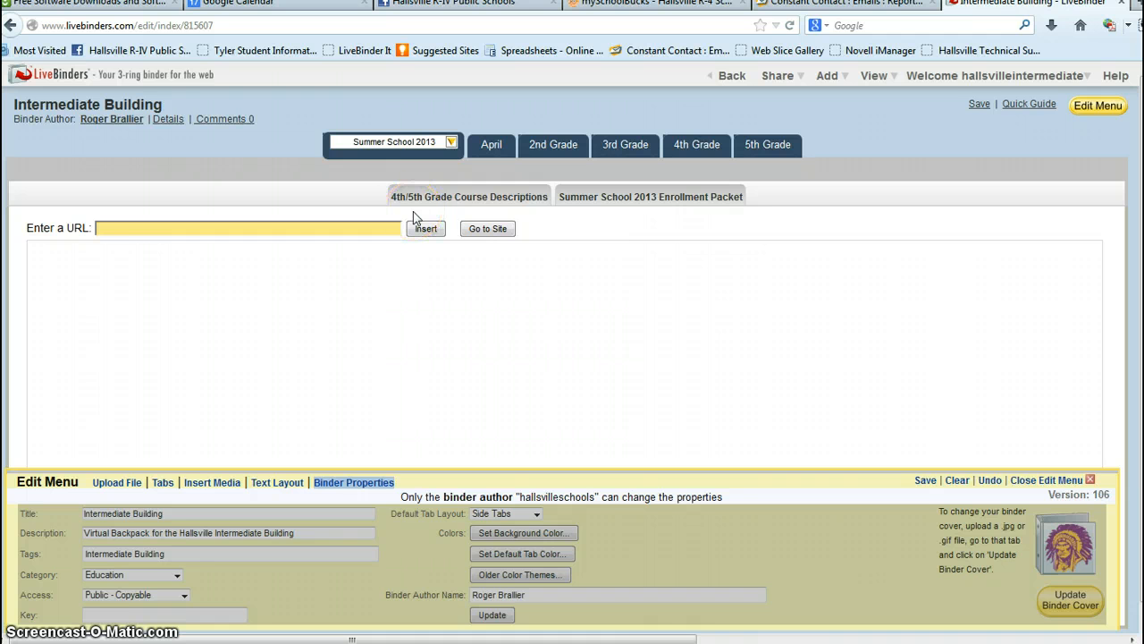
left_click(492, 144)
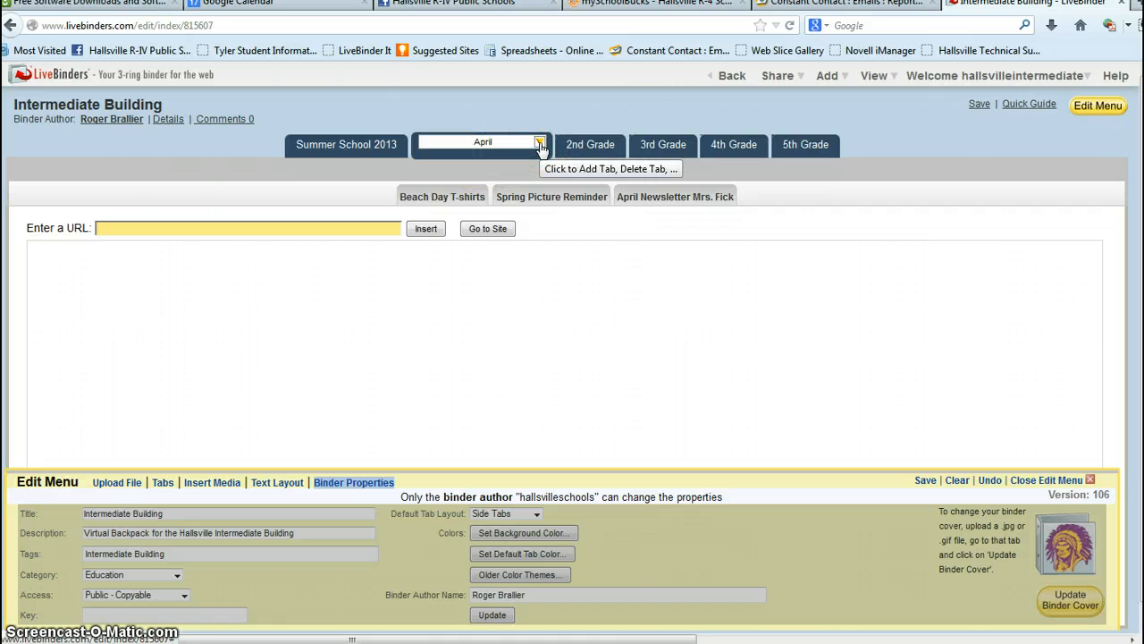
left_click(539, 144)
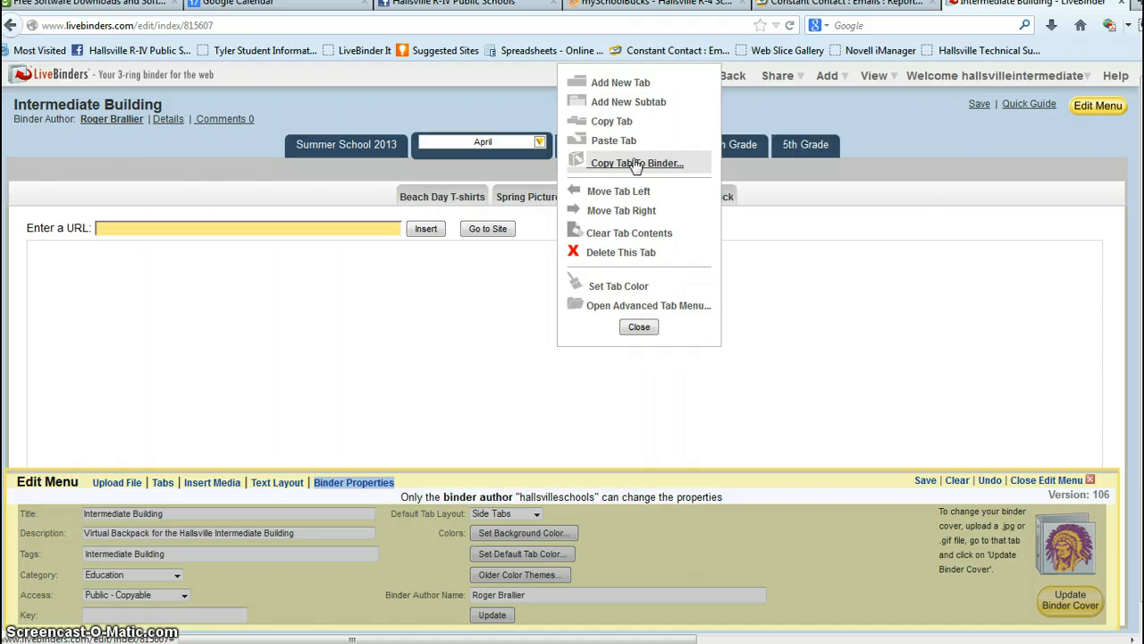
left_click(637, 213)
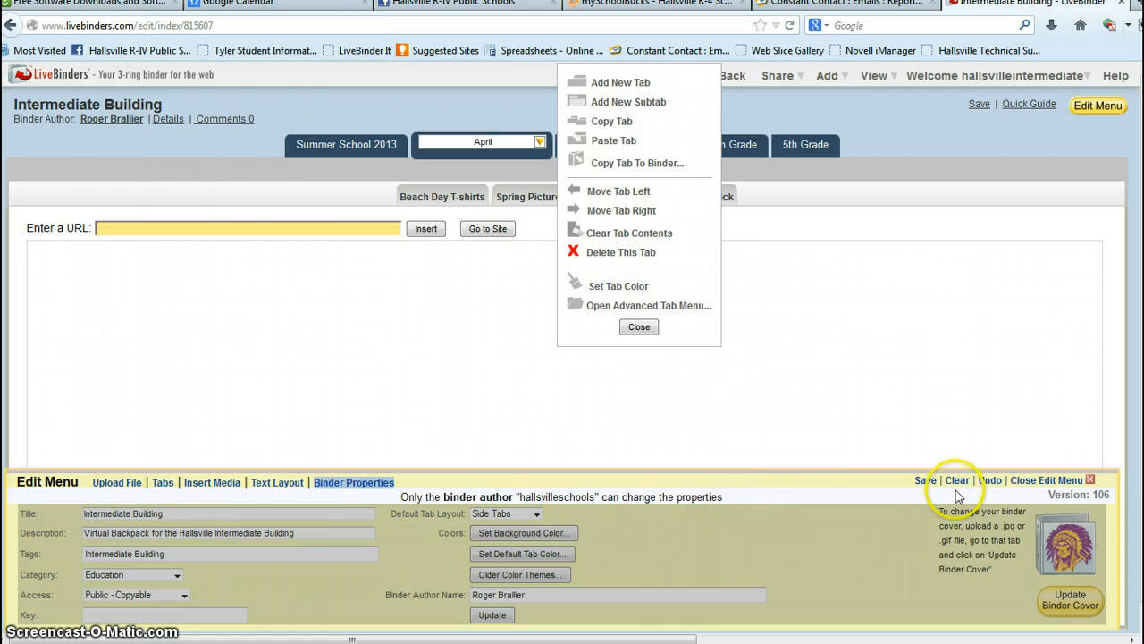
left_click(1089, 480)
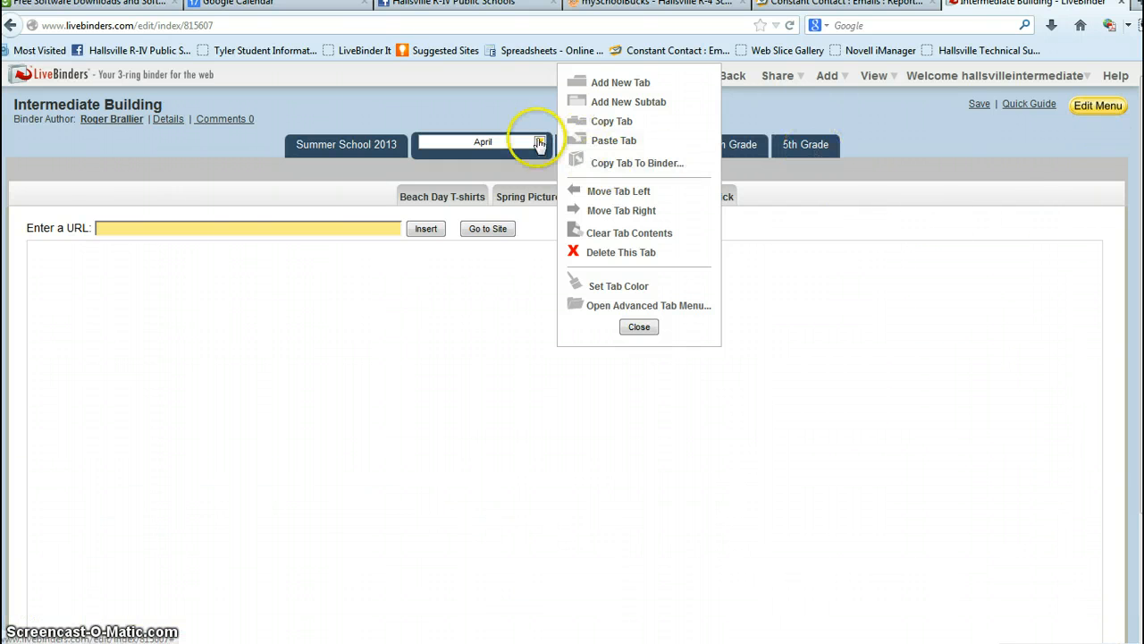
left_click(639, 326)
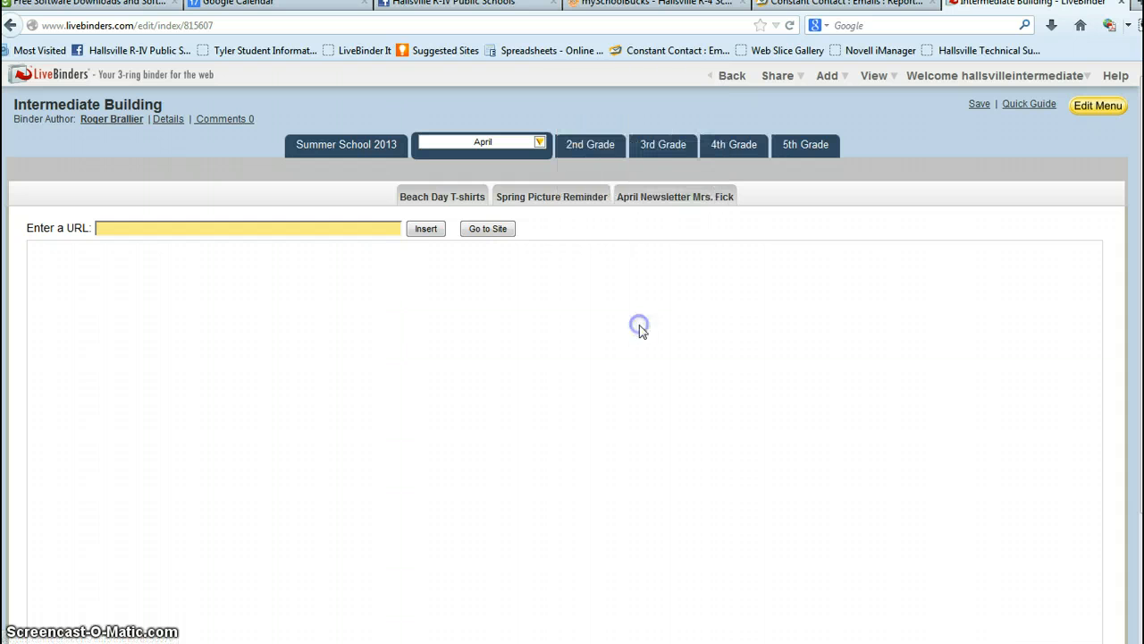
left_click(1099, 107)
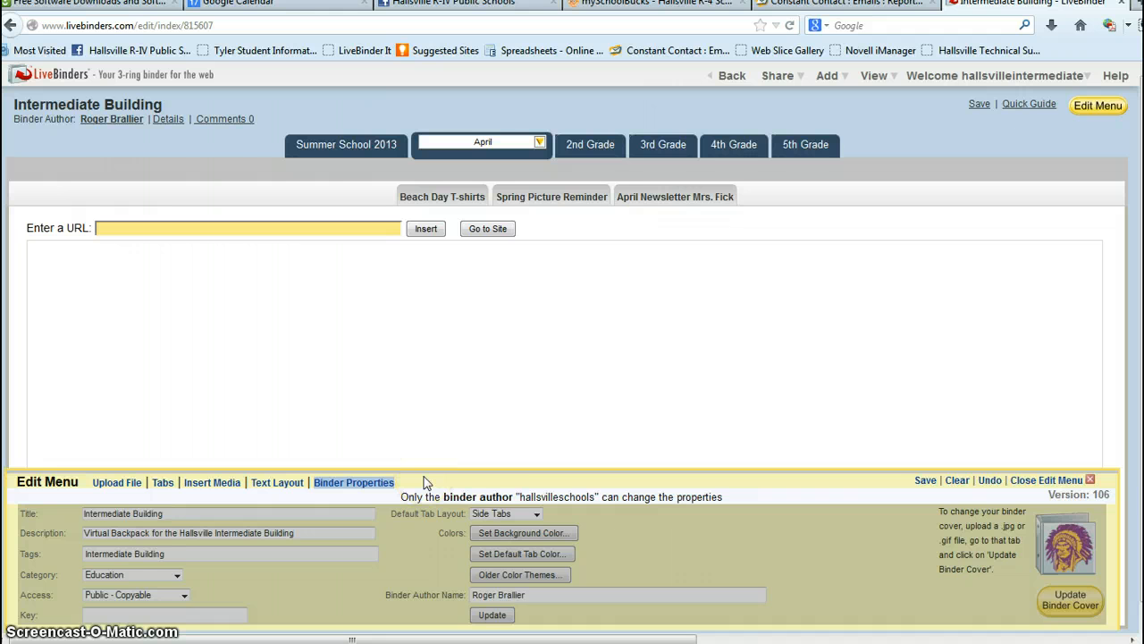
- Add a new subtab under the April tab and name it "PTO Car Seat and Meeting"
left_click(119, 483)
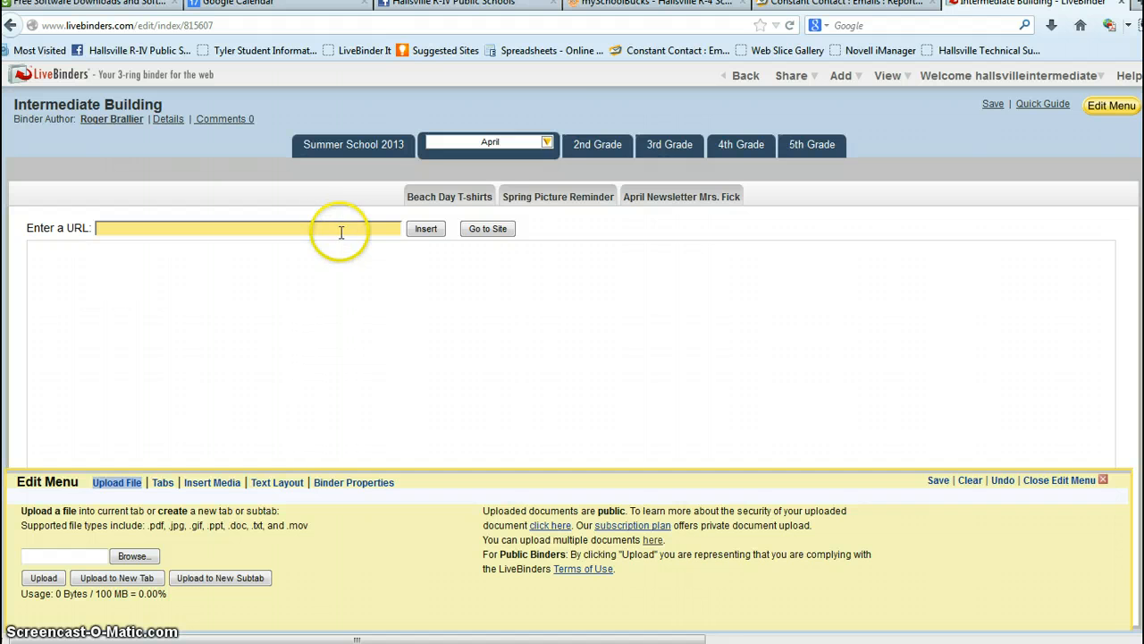
left_click(546, 143)
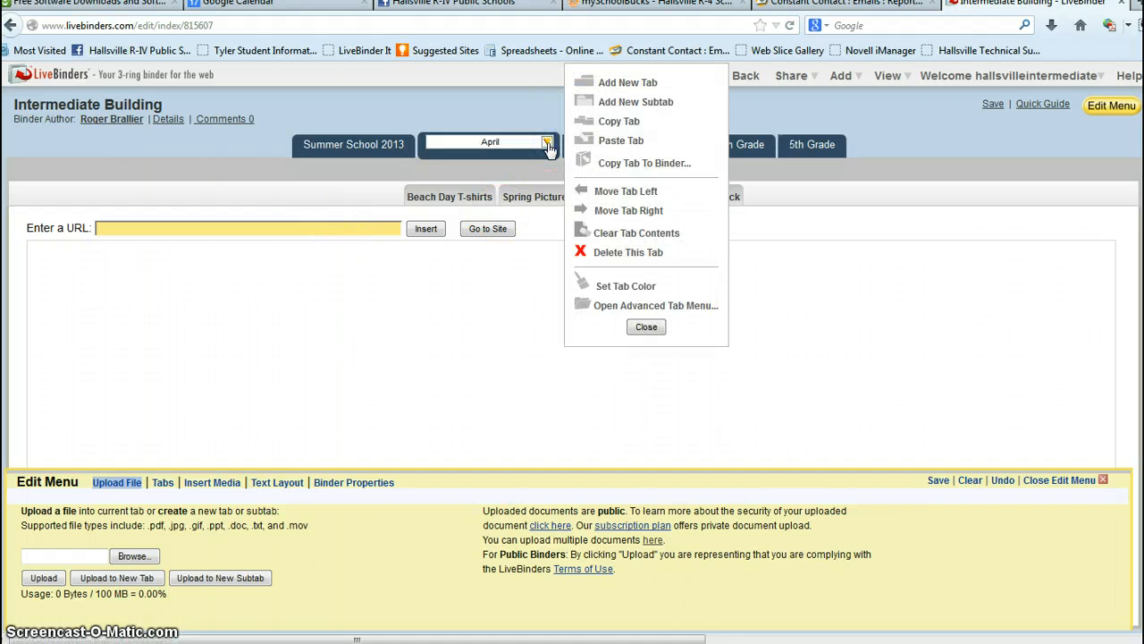
left_click(616, 101)
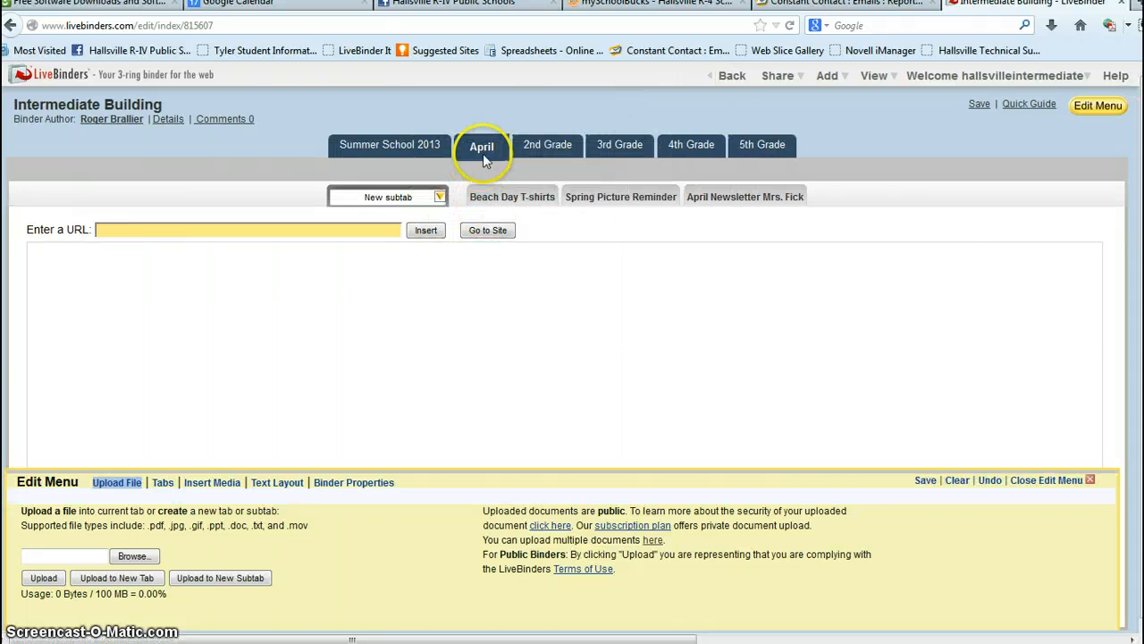
left_click(407, 201)
left_click_drag(414, 197, 293, 195)
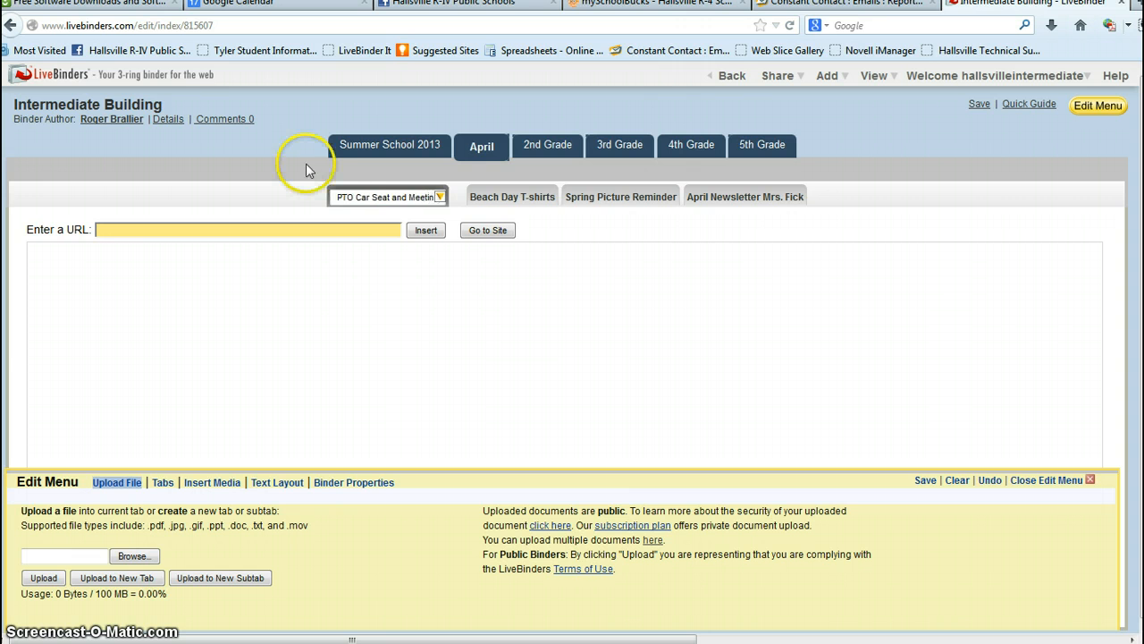
left_click_drag(338, 220, 402, 196)
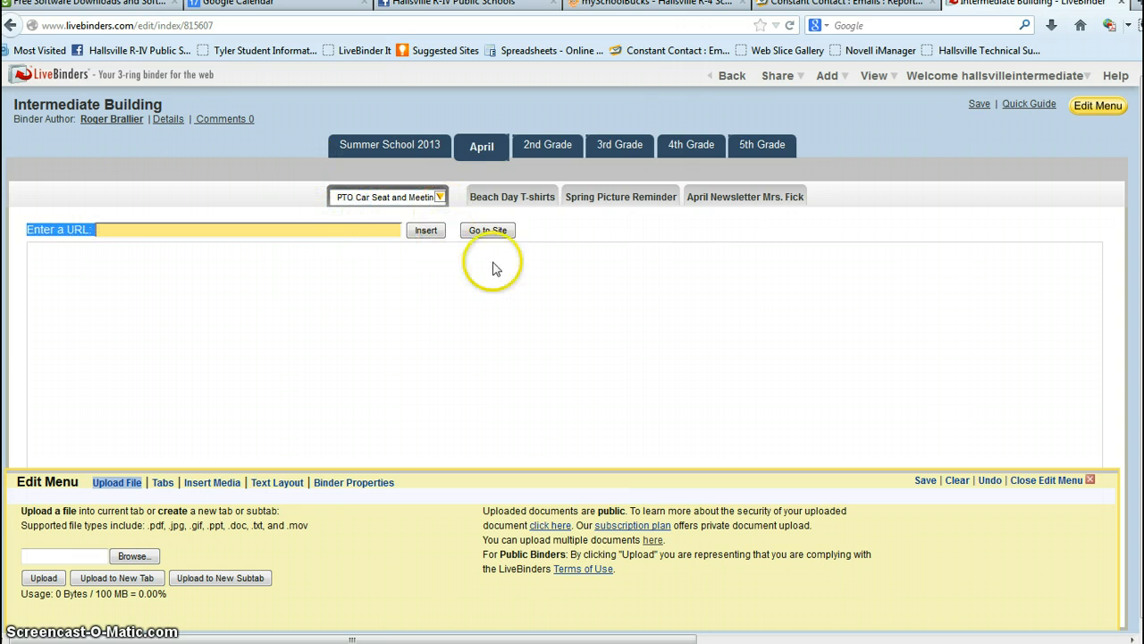
- Upload meetingflier4-22-13 from the desktop's PDFs folder into the new subtab, close the opened PDF and select the generated URL
left_click(119, 484)
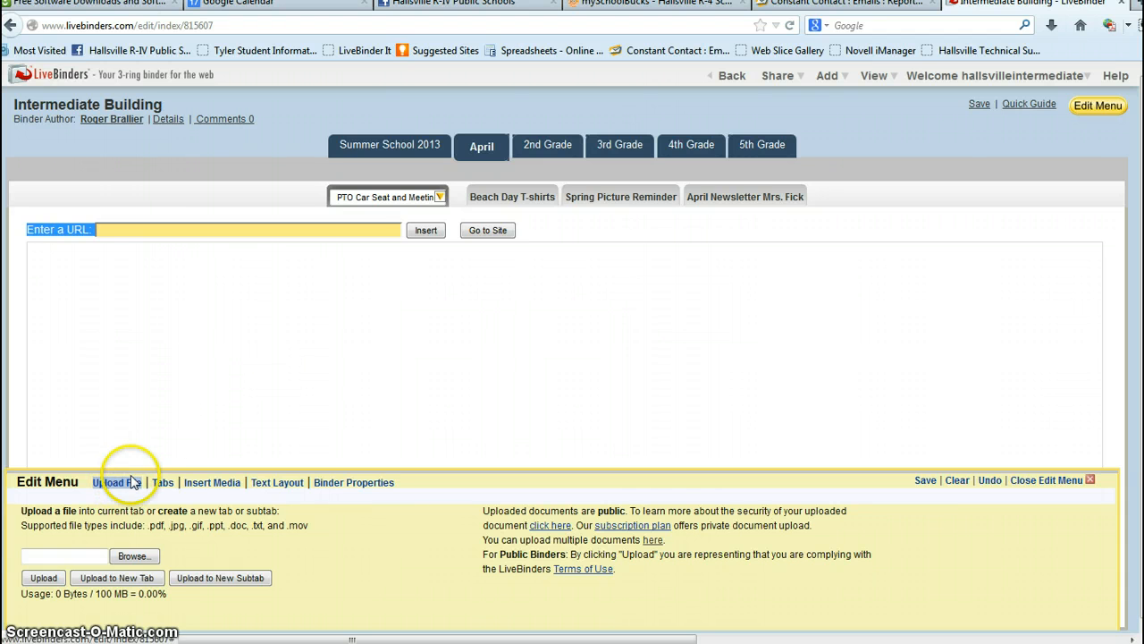
left_click(132, 555)
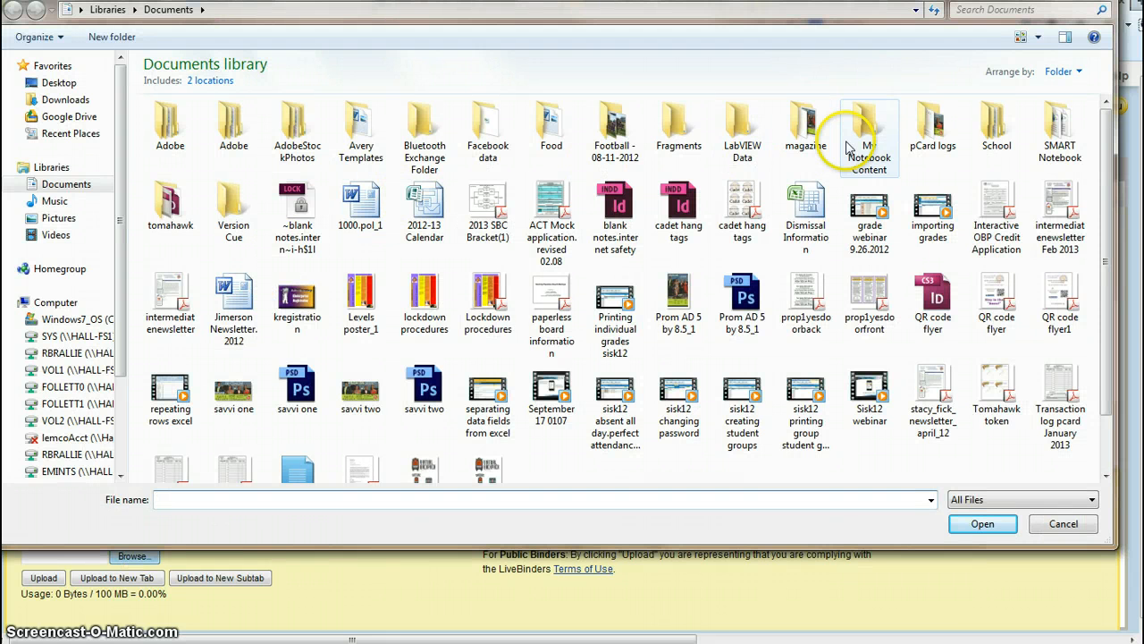
left_click(58, 83)
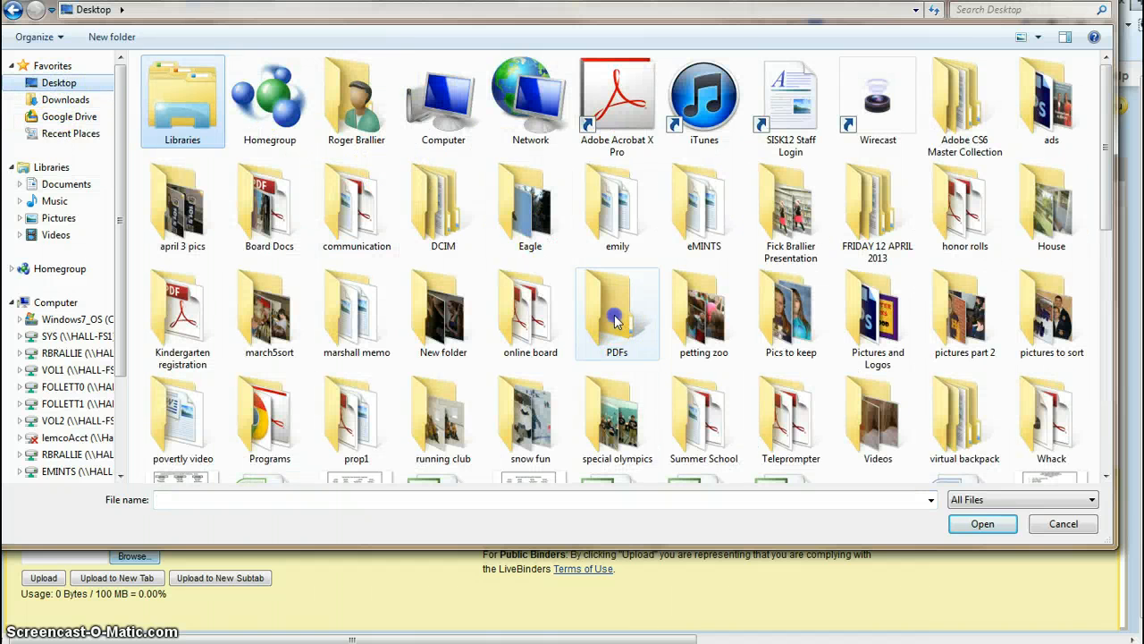
double_click(616, 320)
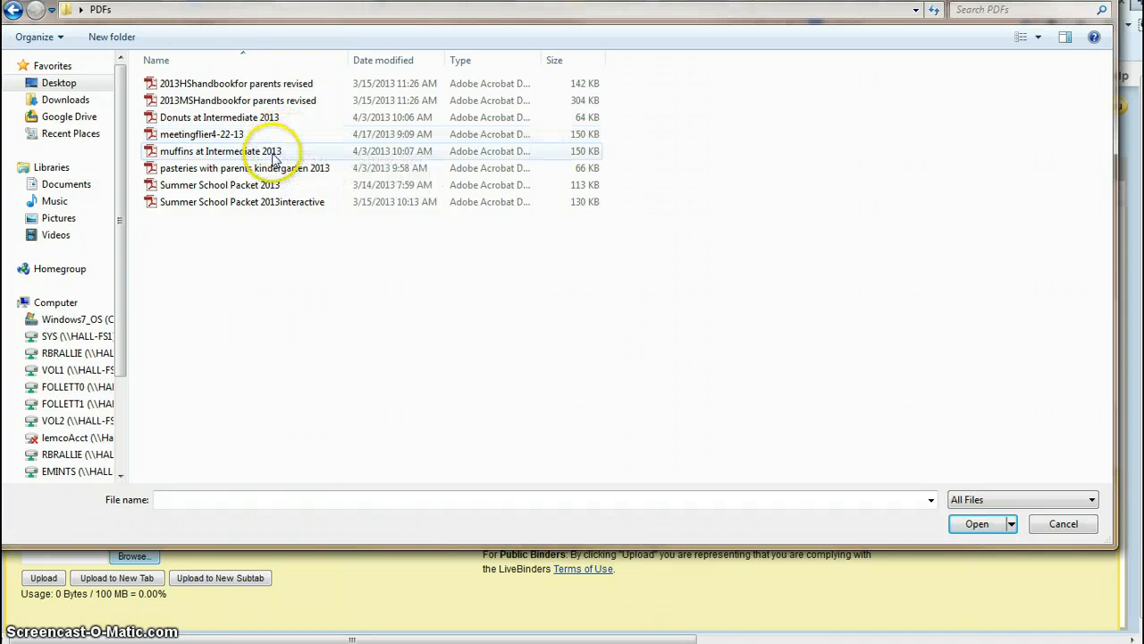
double_click(202, 136)
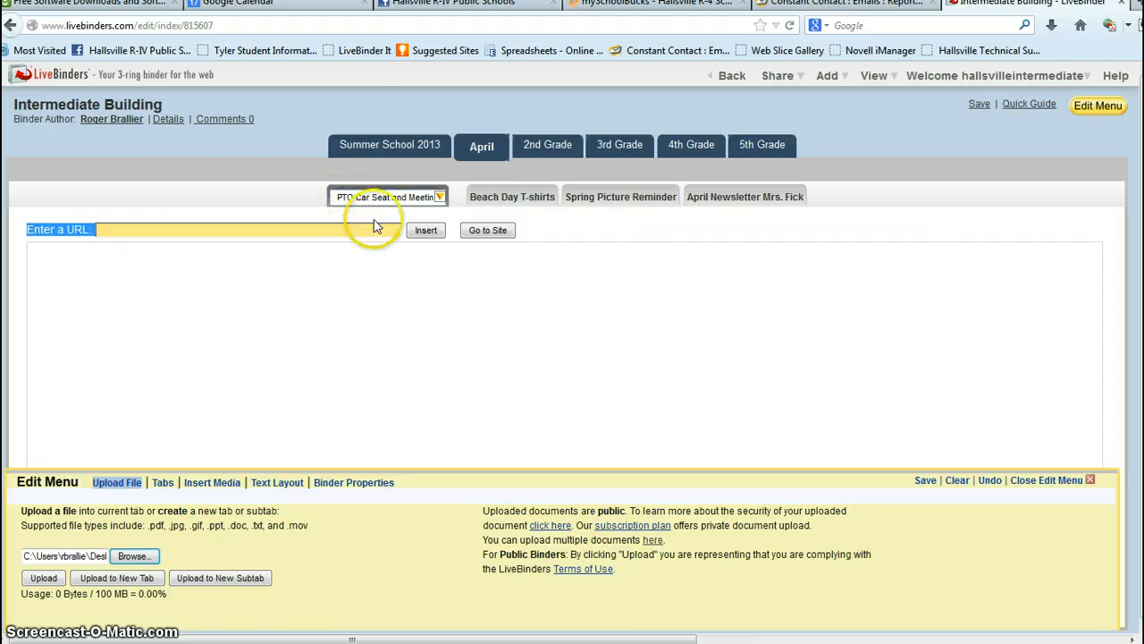
left_click(41, 578)
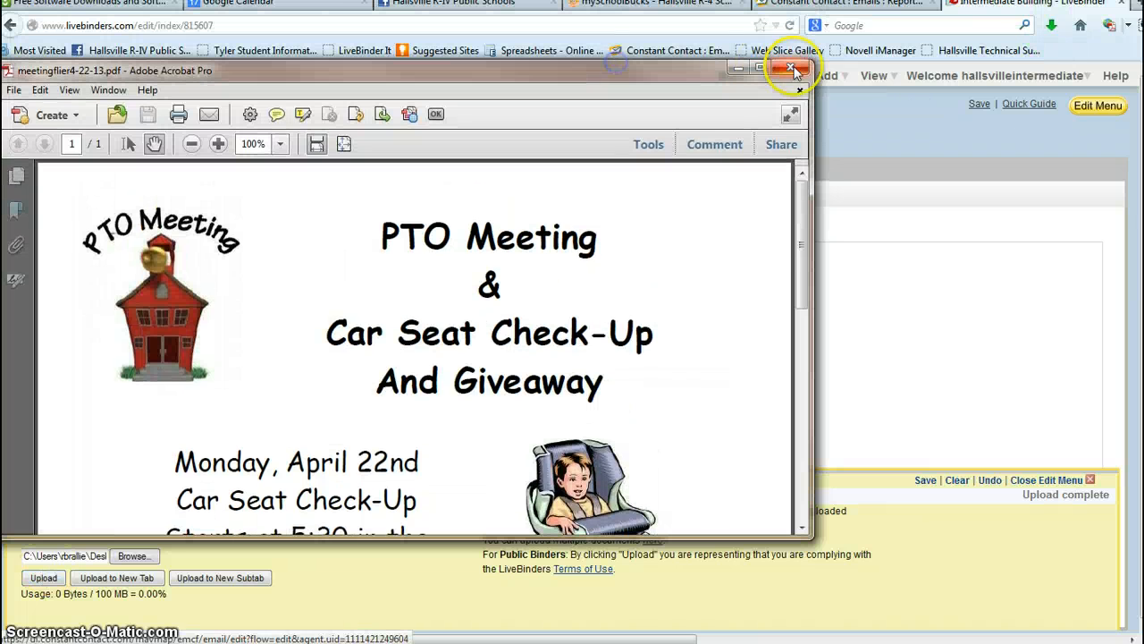
left_click(782, 64)
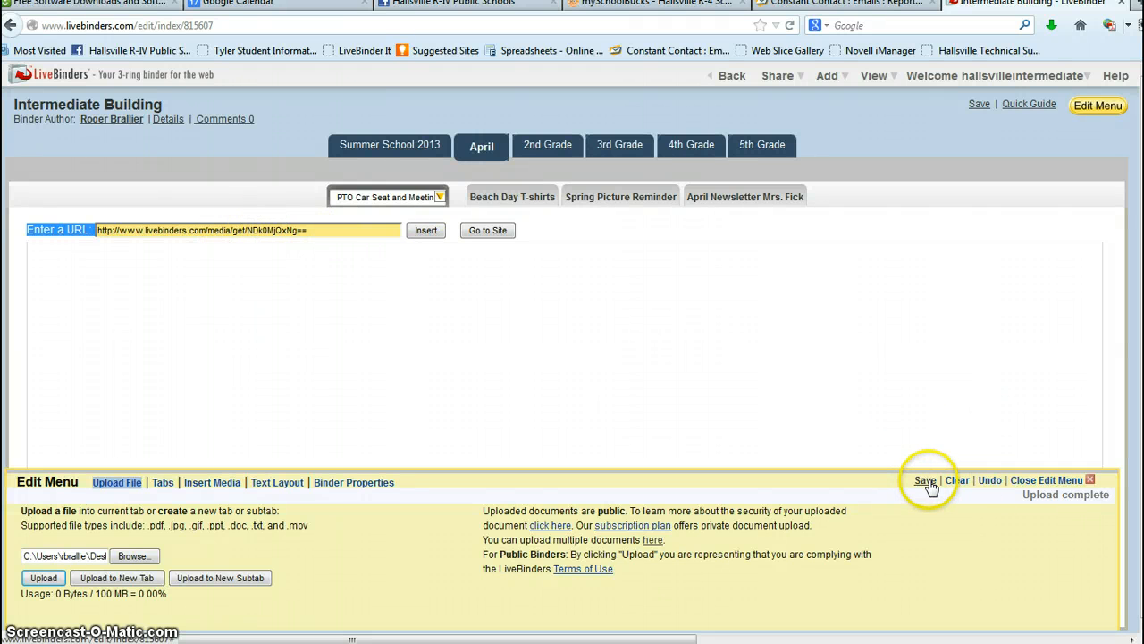
triple_click(324, 230)
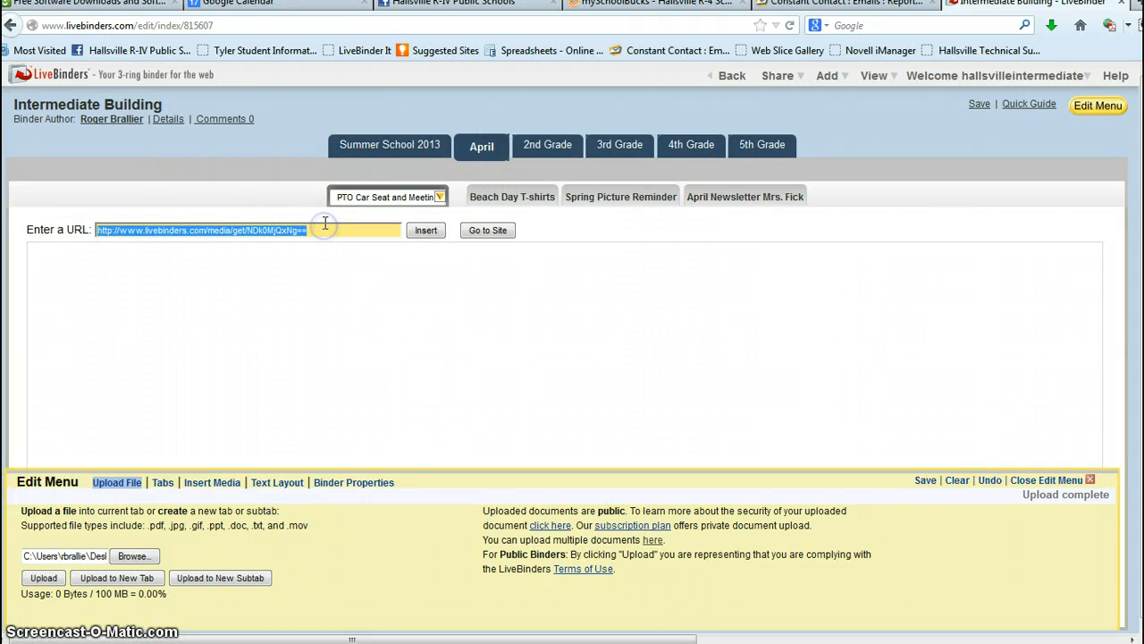
- Save the binder with the uploaded PTO flyer and close its editing tools
left_click(925, 481)
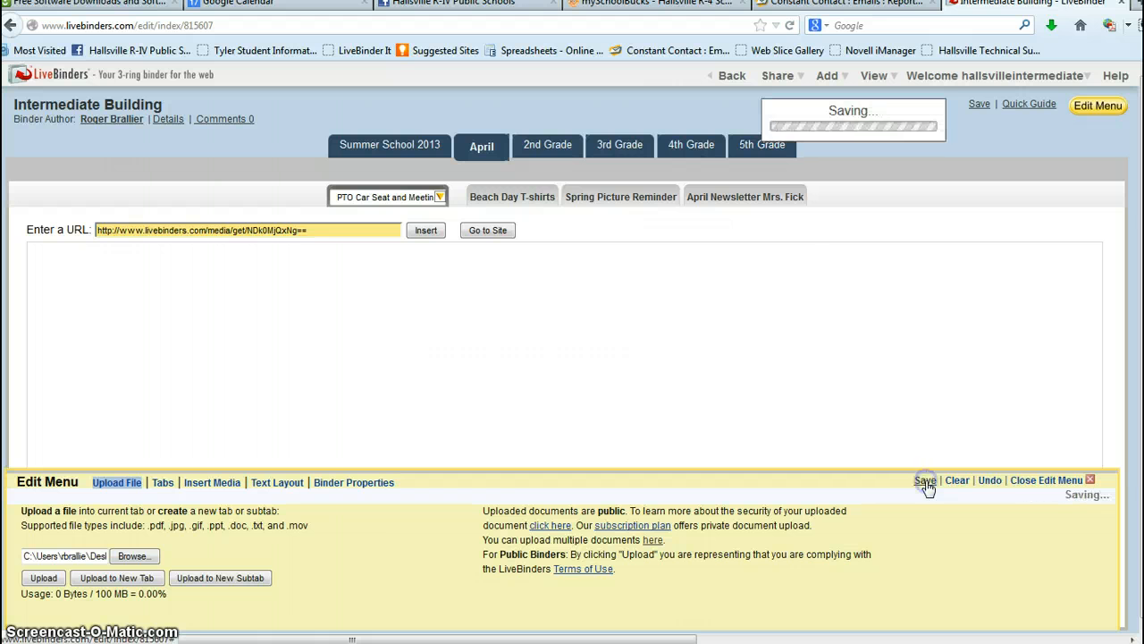
left_click(1068, 480)
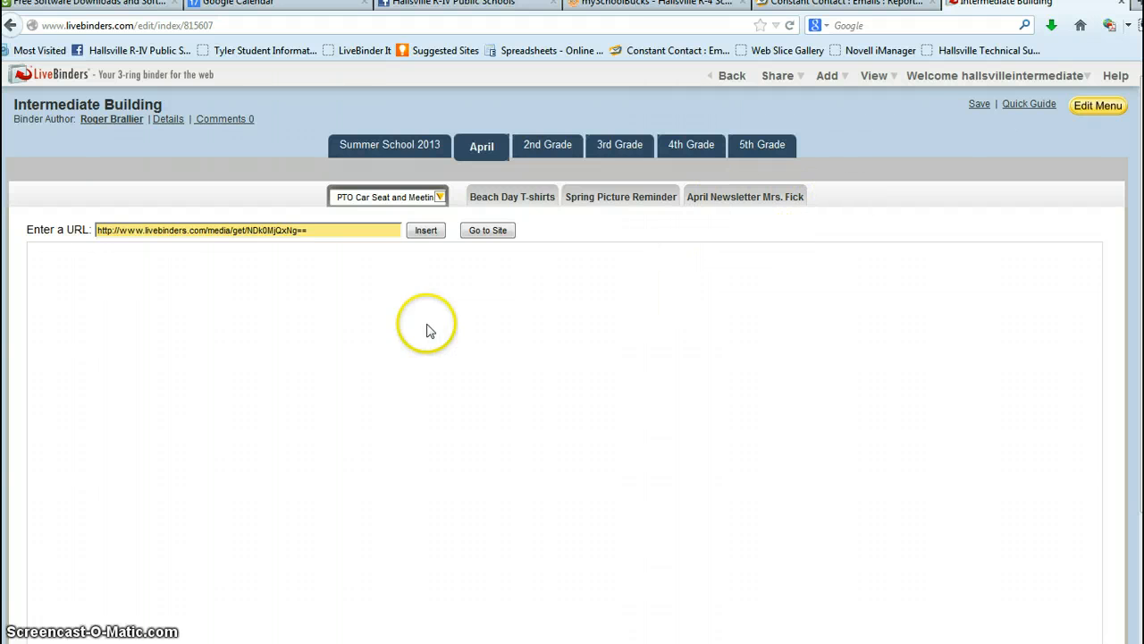
- Reopen the binder's editing tools and upload Donuts at Intermediate 2013 from the PDFs folder to a new subtab of the April tab
left_click(1094, 106)
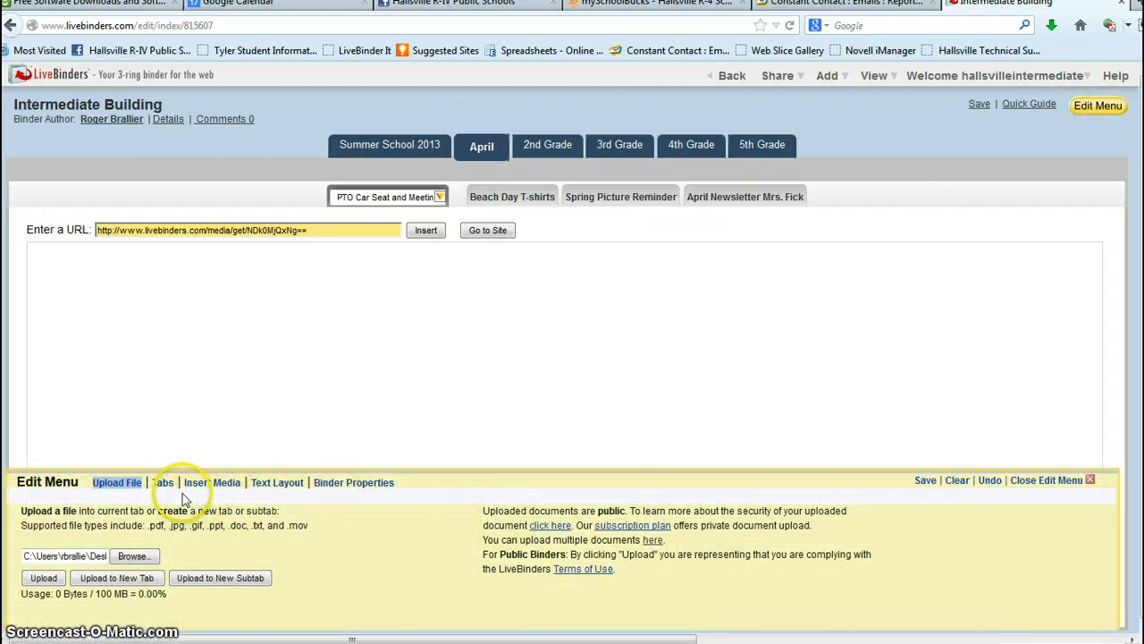
left_click(133, 555)
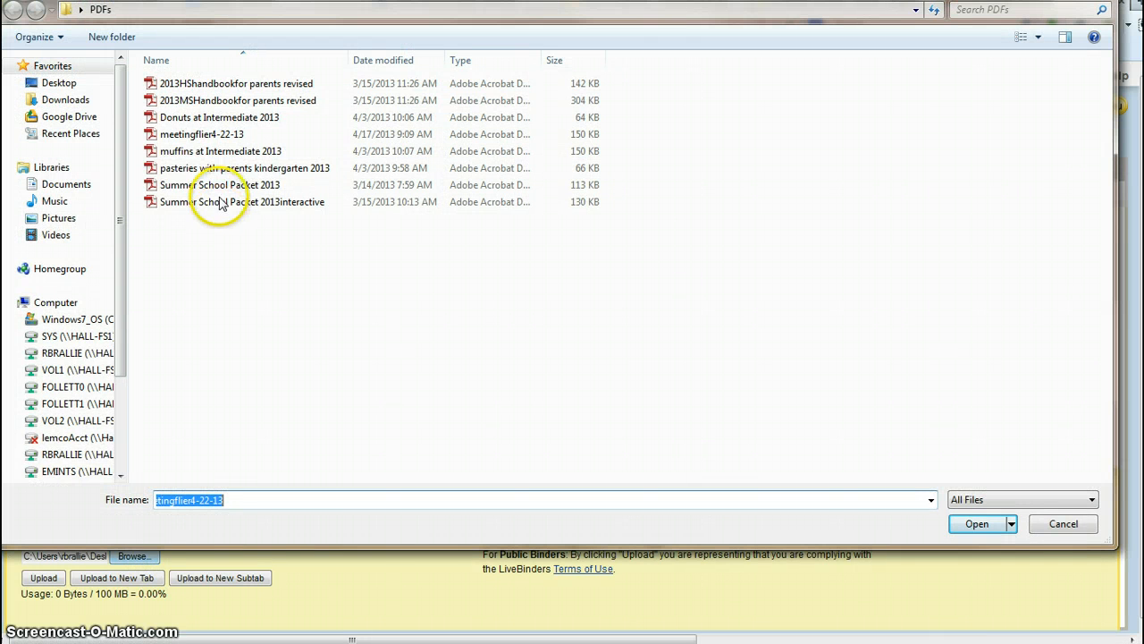
double_click(212, 124)
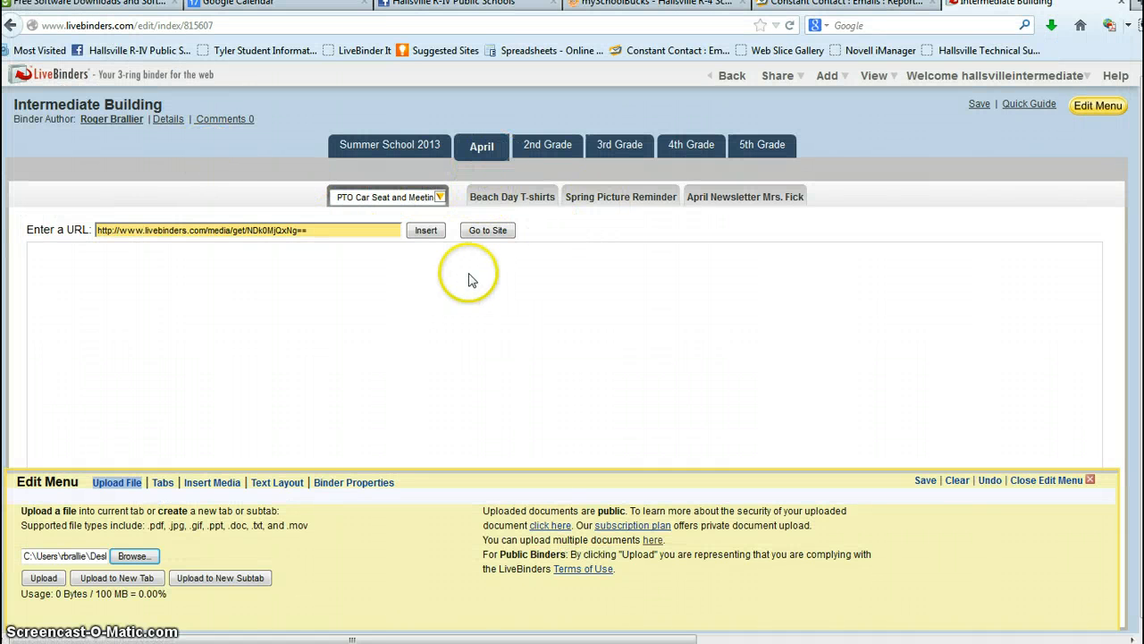
left_click(214, 578)
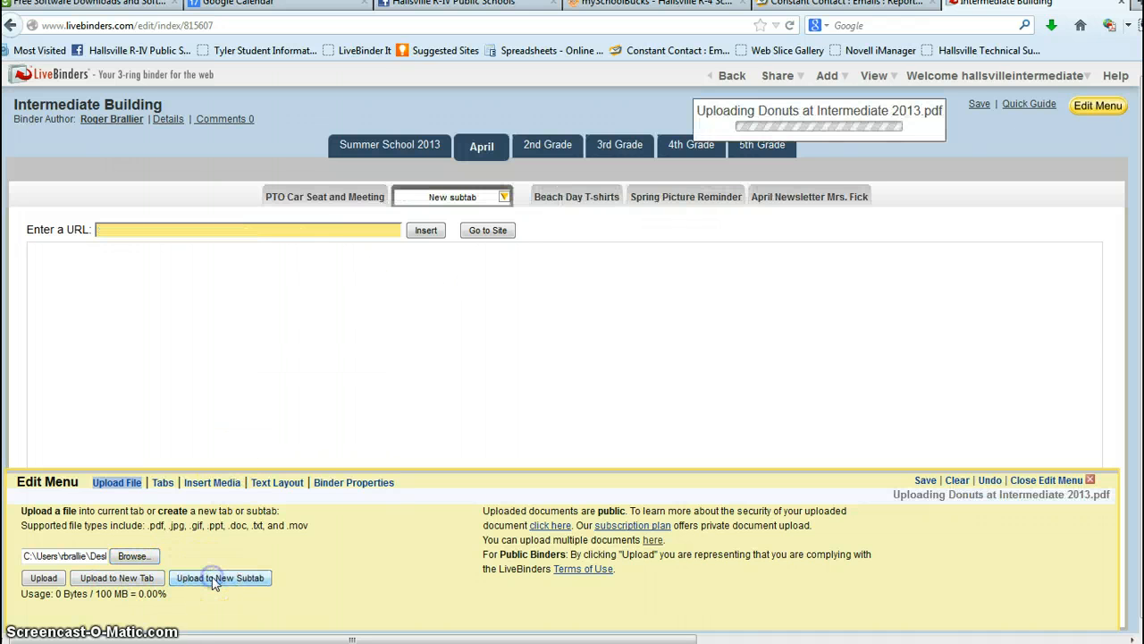
- Close the opened donuts PDF, name its new subtab "Donuts with Dad" and save the binder
double_click(457, 195)
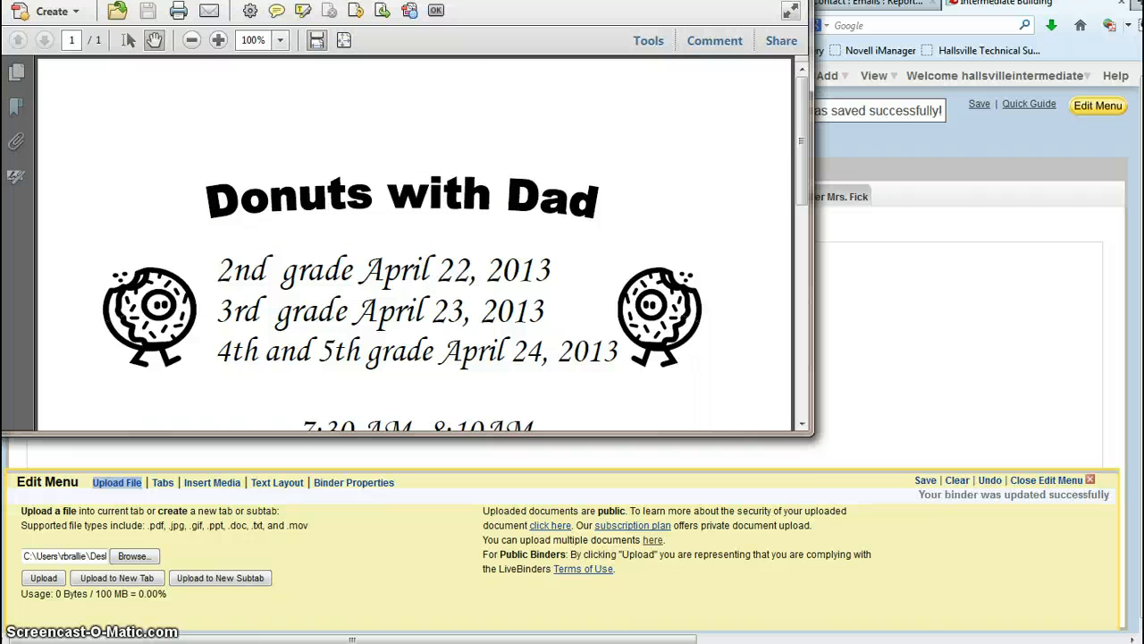
left_click(792, 1)
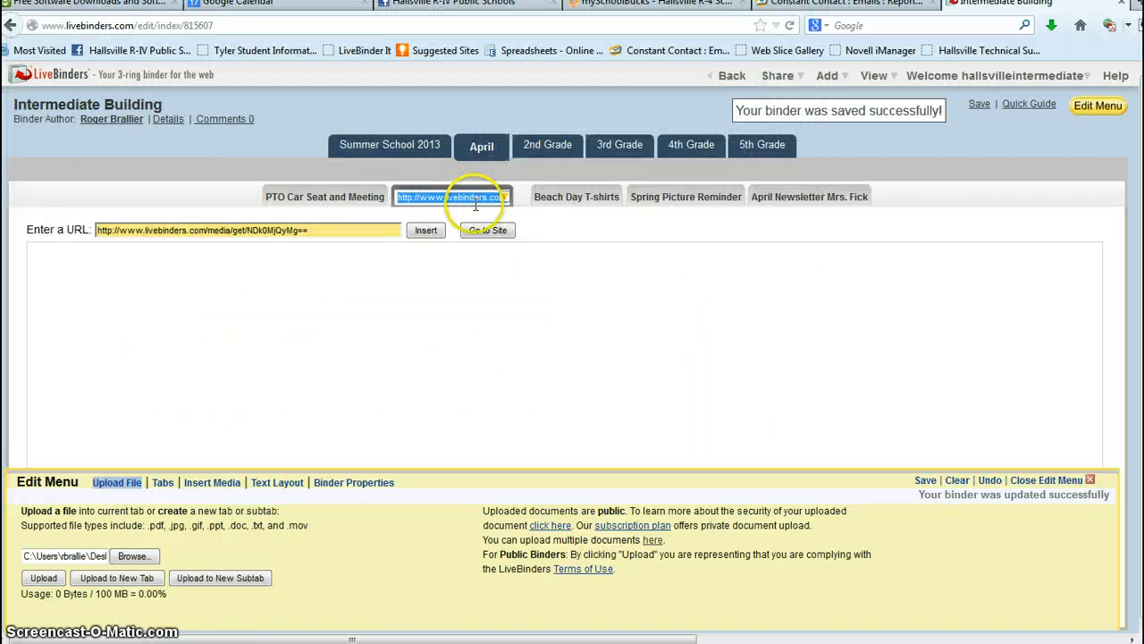
left_click(611, 233)
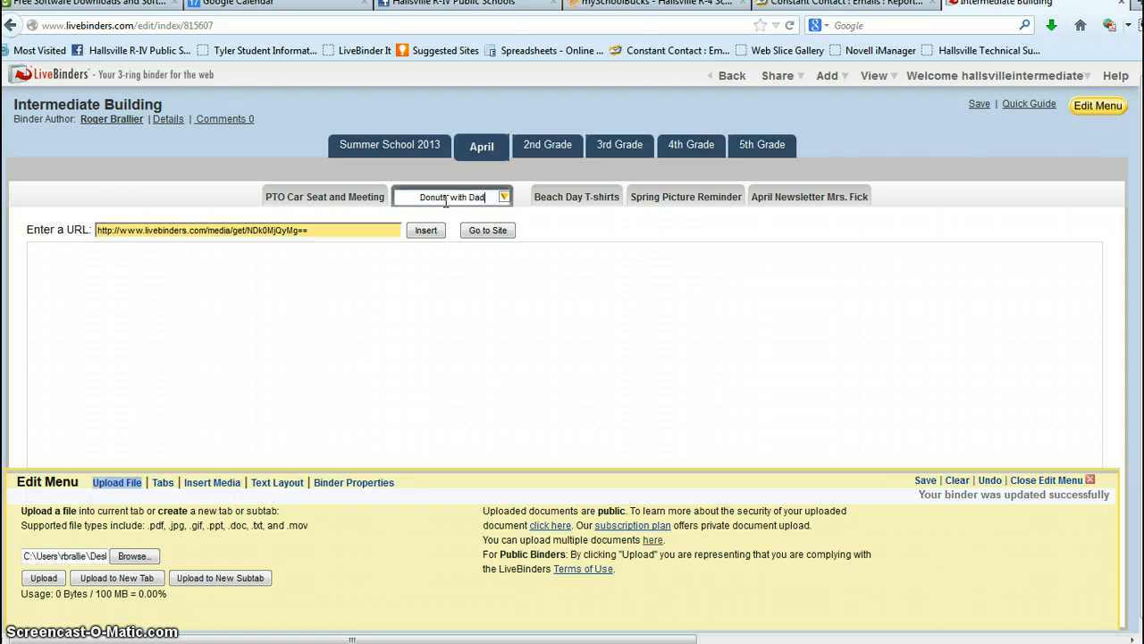
left_click(923, 481)
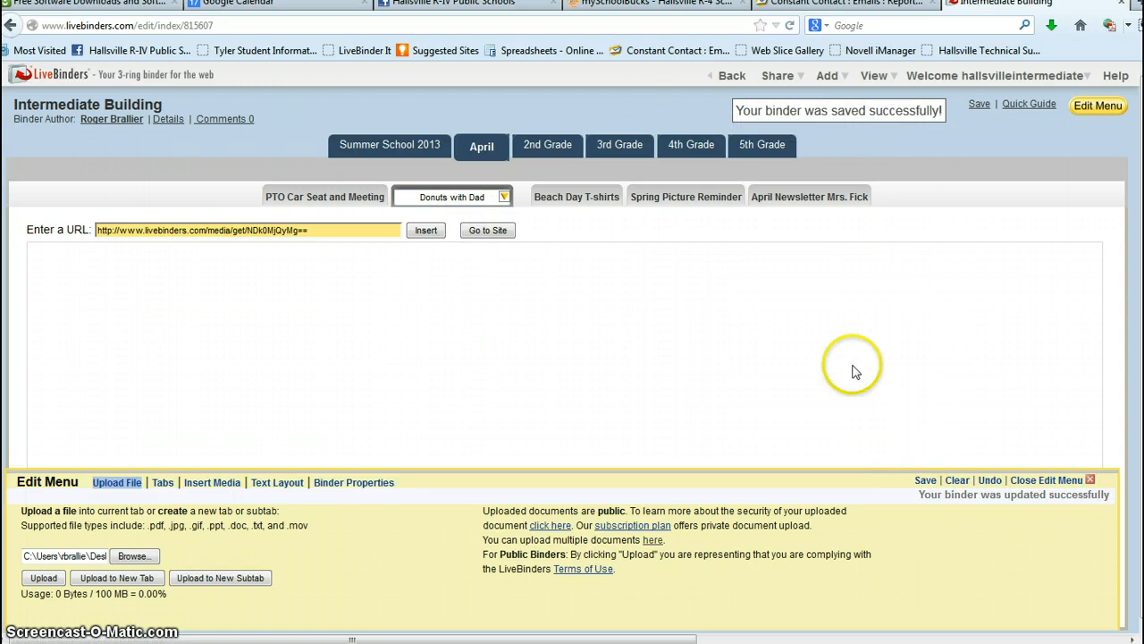
- Try to upload Donuts at Intermediate 2013 to a new subtab of the 3rd Grade tab, declining to overwrite the earlier upload
left_click(620, 145)
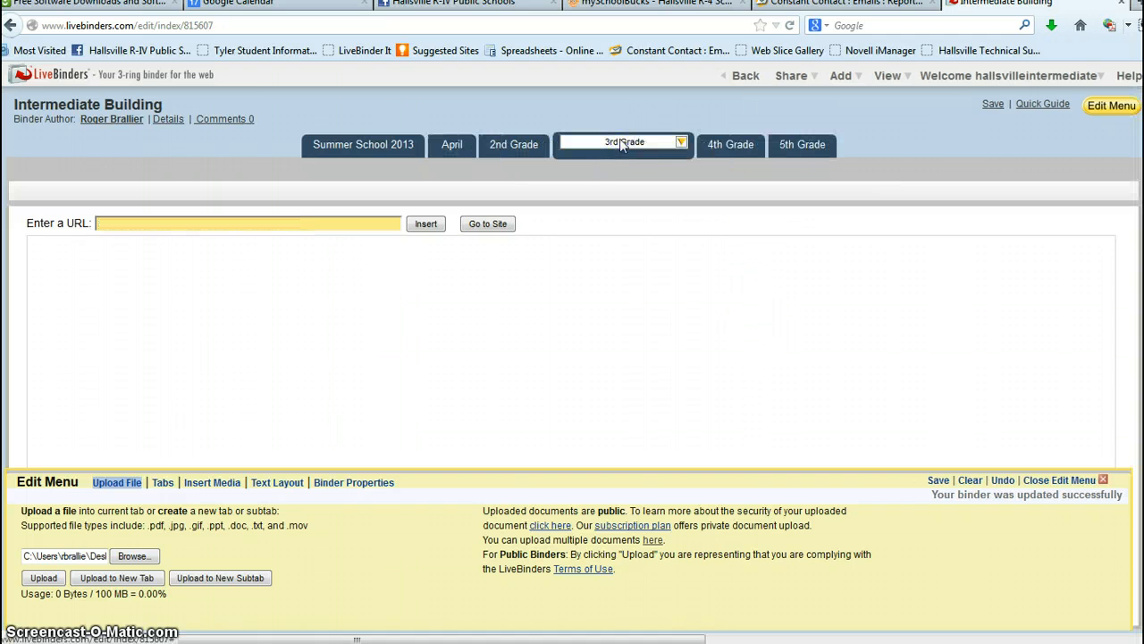
left_click(134, 556)
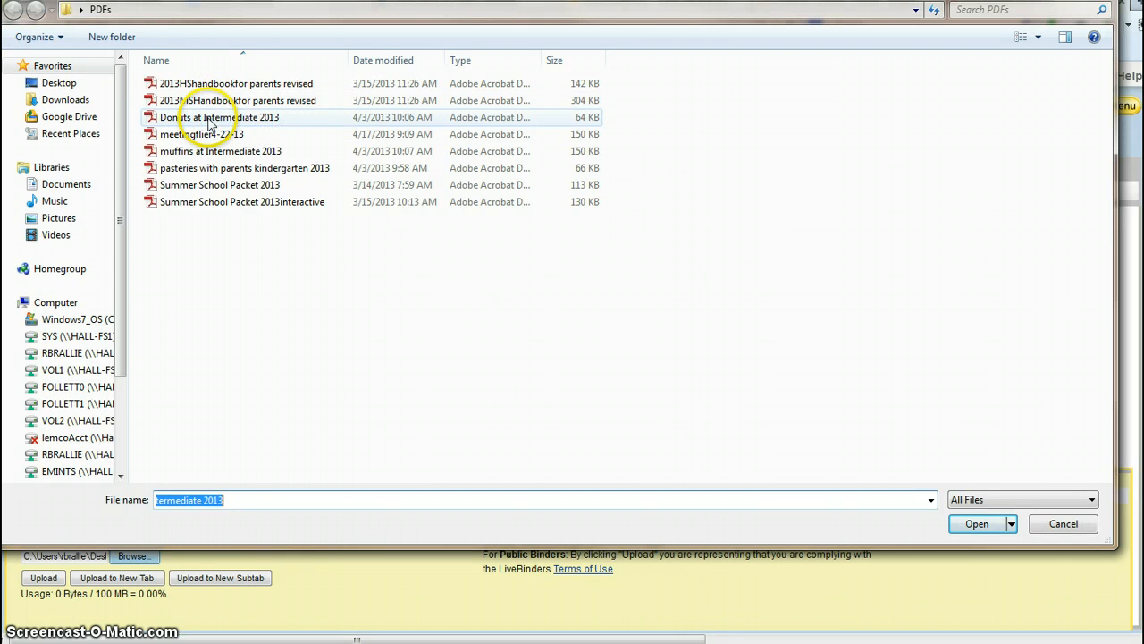
left_click(976, 524)
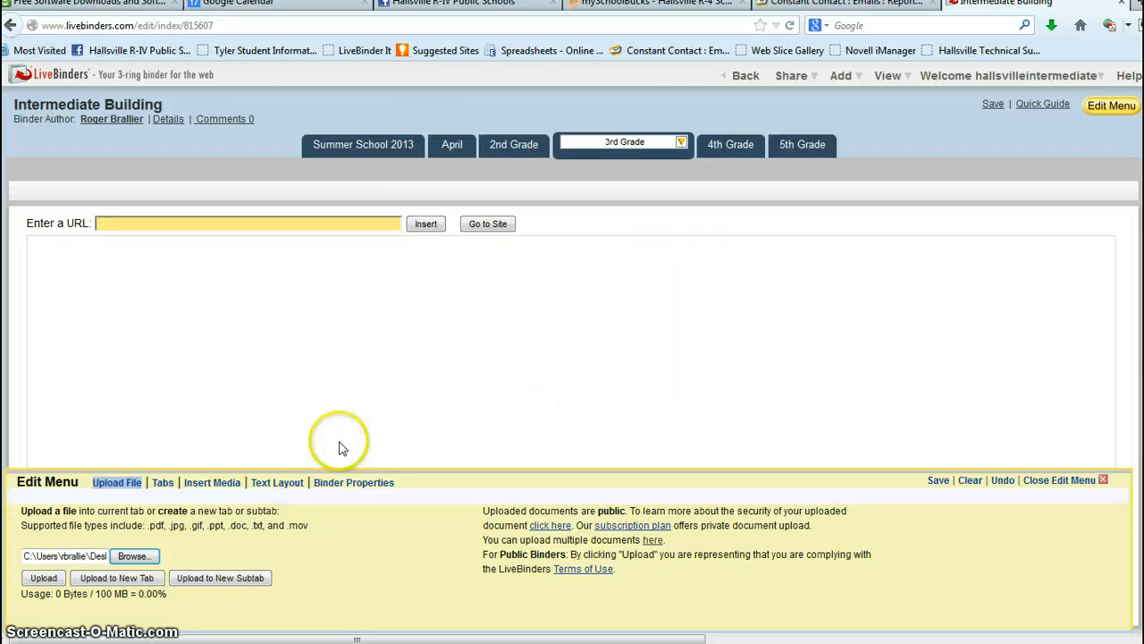
left_click(205, 579)
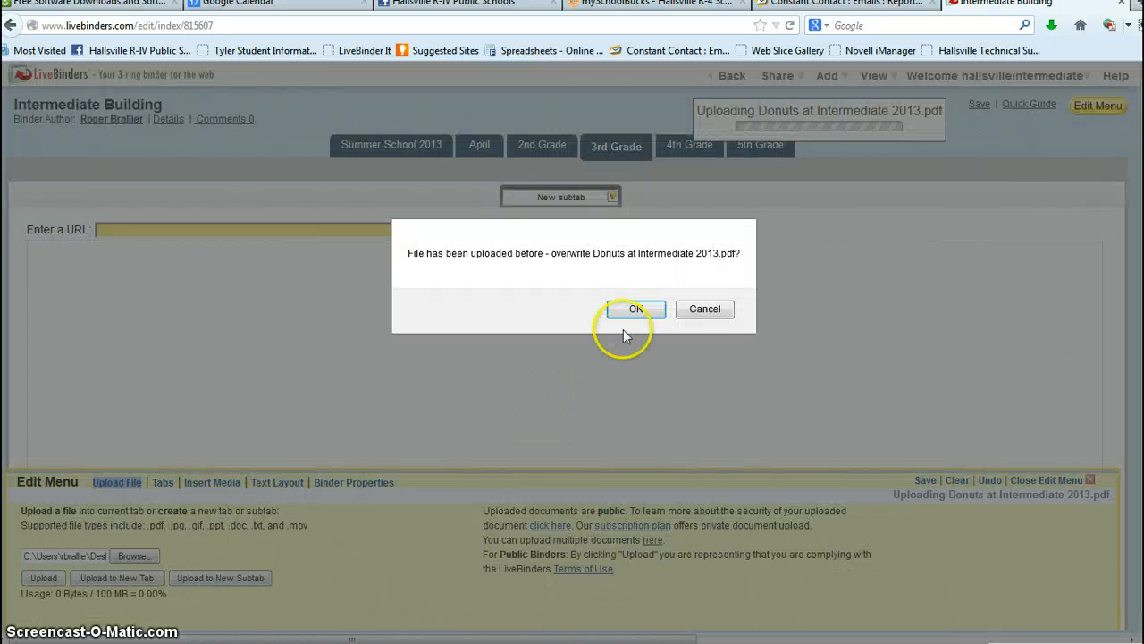
left_click(702, 308)
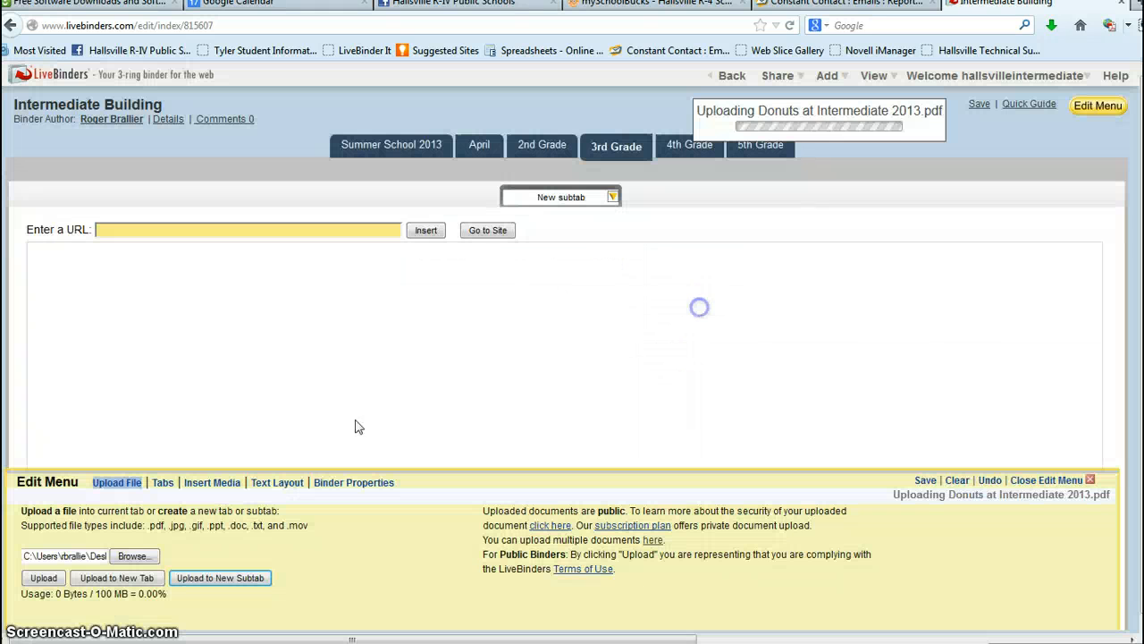
- Upload 2013MSHandbookfor parents revised to another new 3rd Grade subtab, name it "Summer School Handbook" and save the binder
left_click(129, 557)
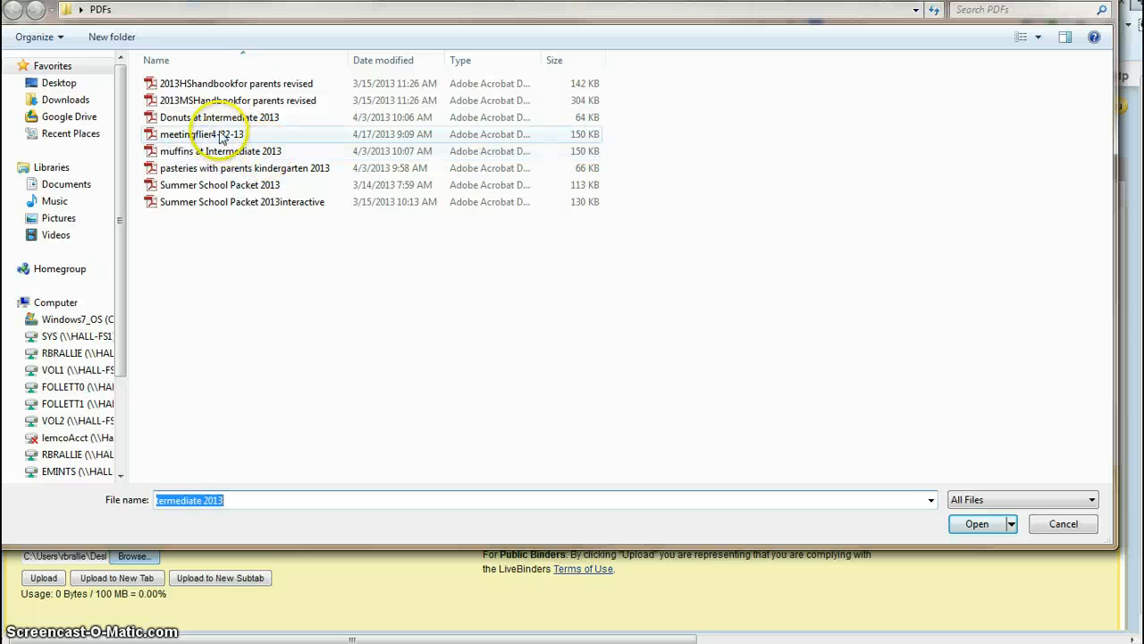
double_click(219, 100)
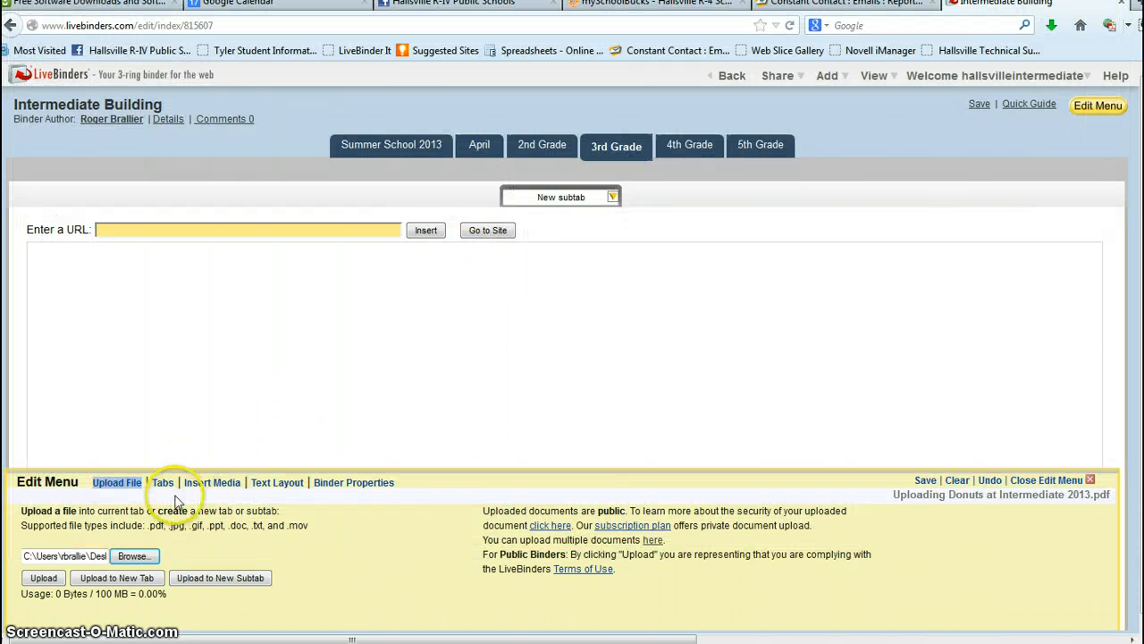
left_click(223, 579)
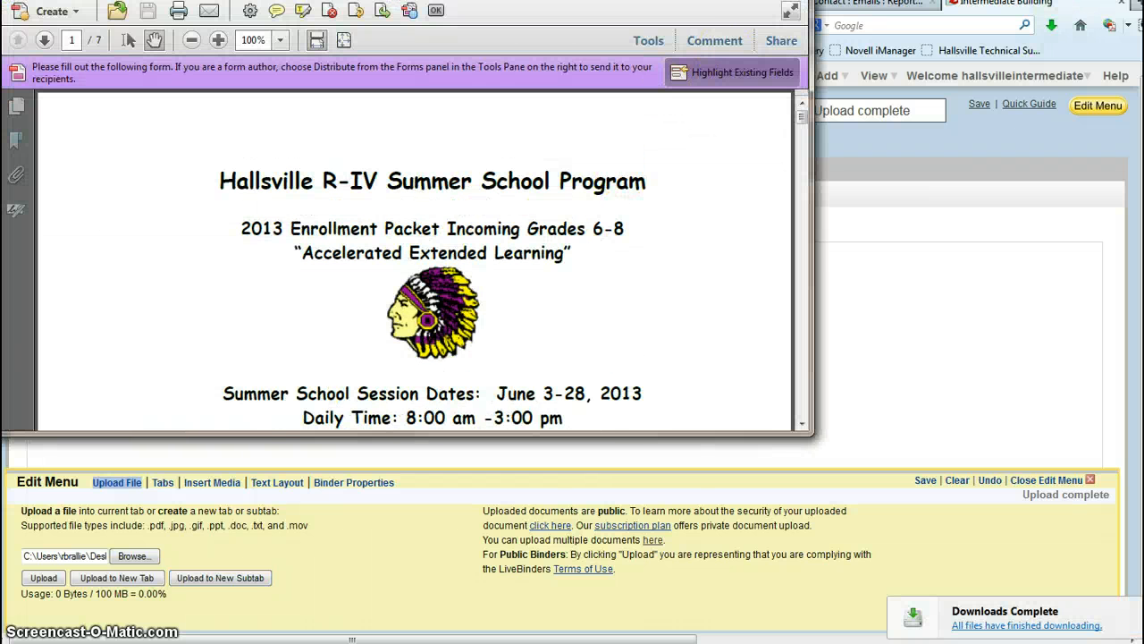
left_click(792, 0)
triple_click(573, 194)
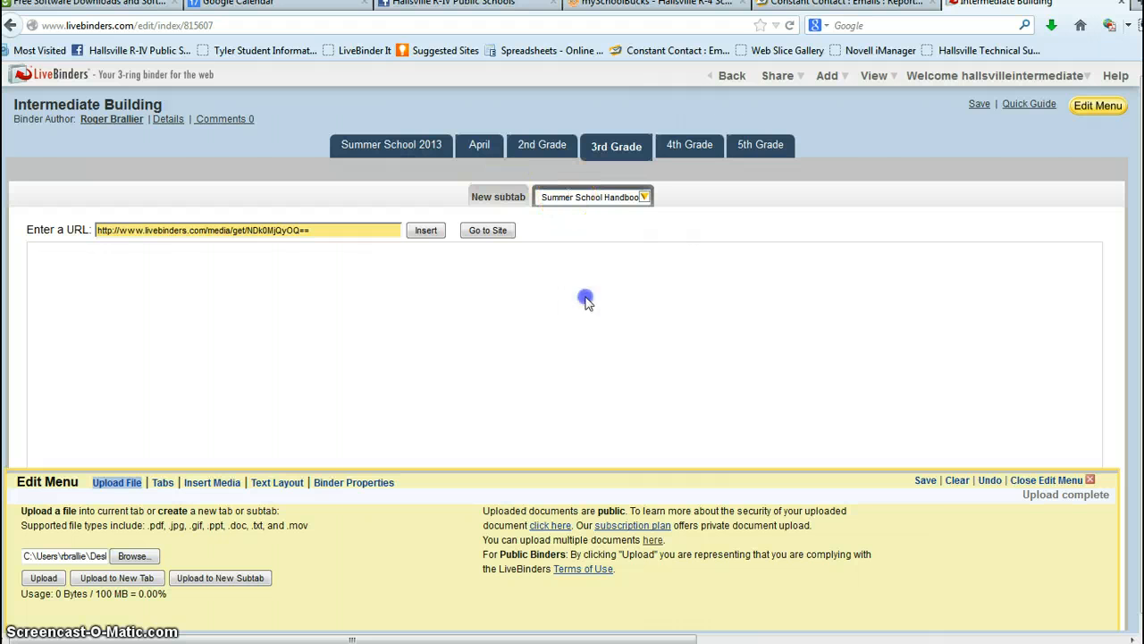
left_click(925, 481)
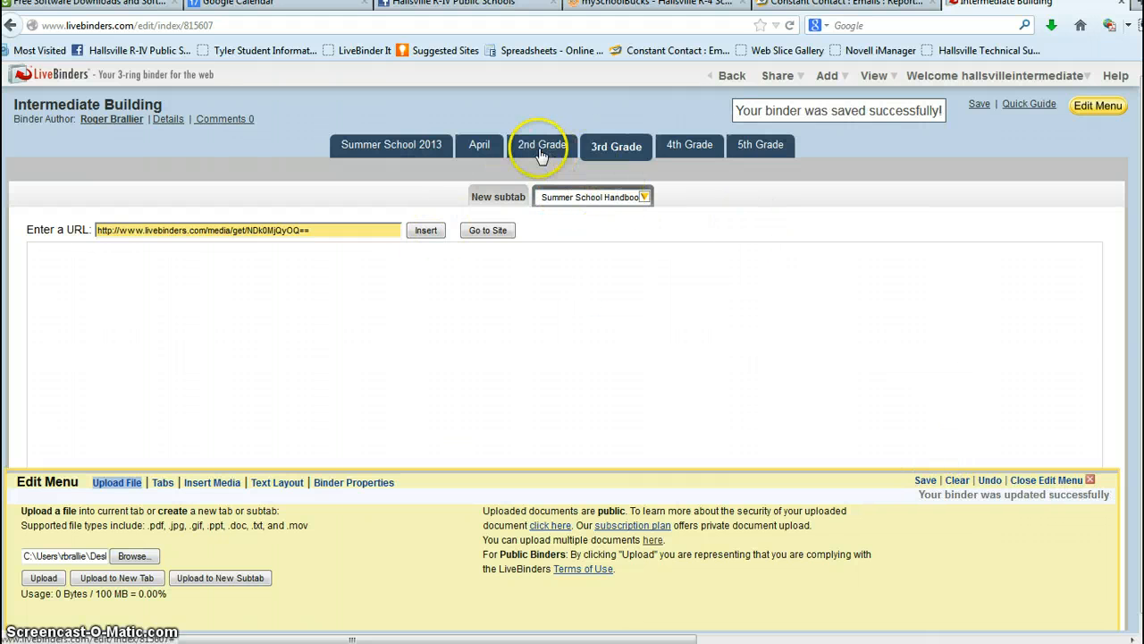
- Check the PDFs that open from April's PTO Car Seat and Meeting and Donuts with Dad subtabs, closing each one
left_click(477, 148)
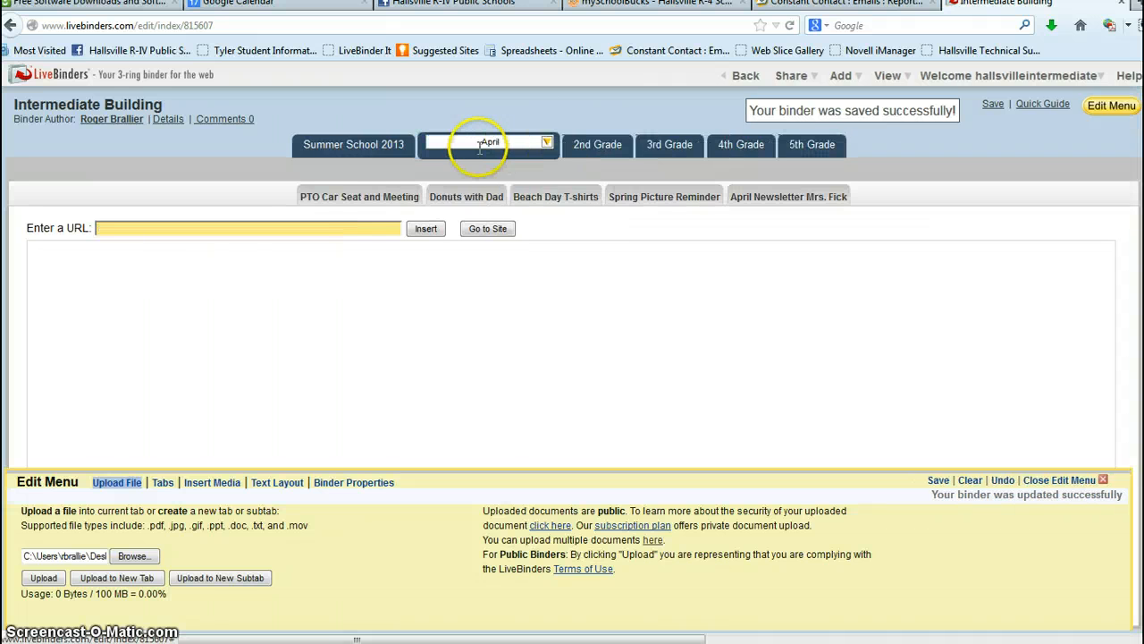
left_click(367, 200)
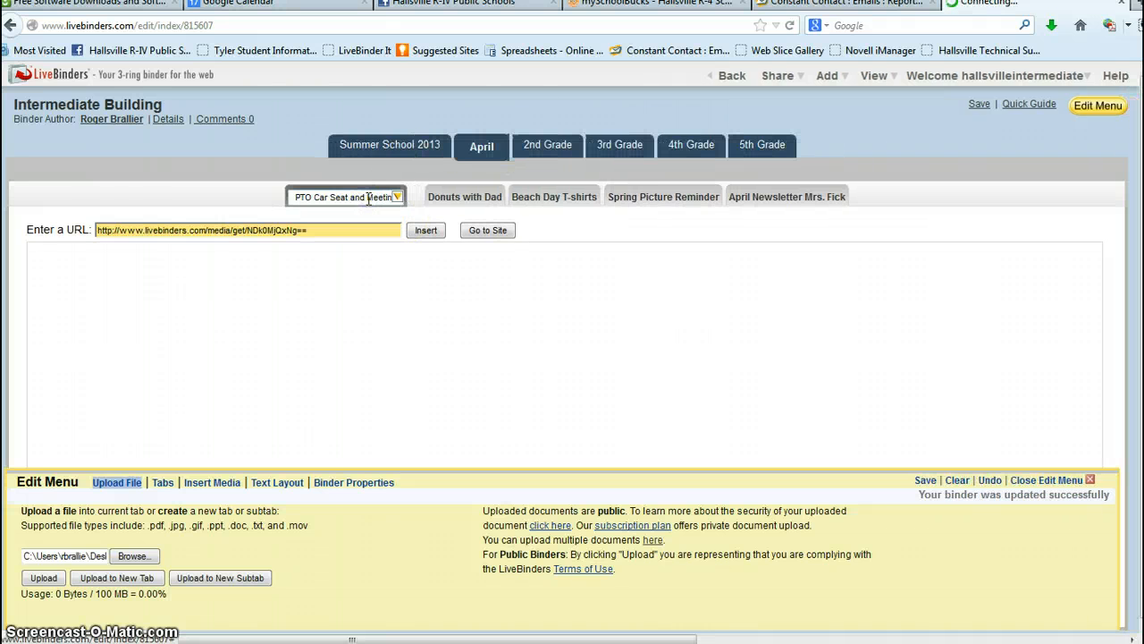
left_click(477, 230)
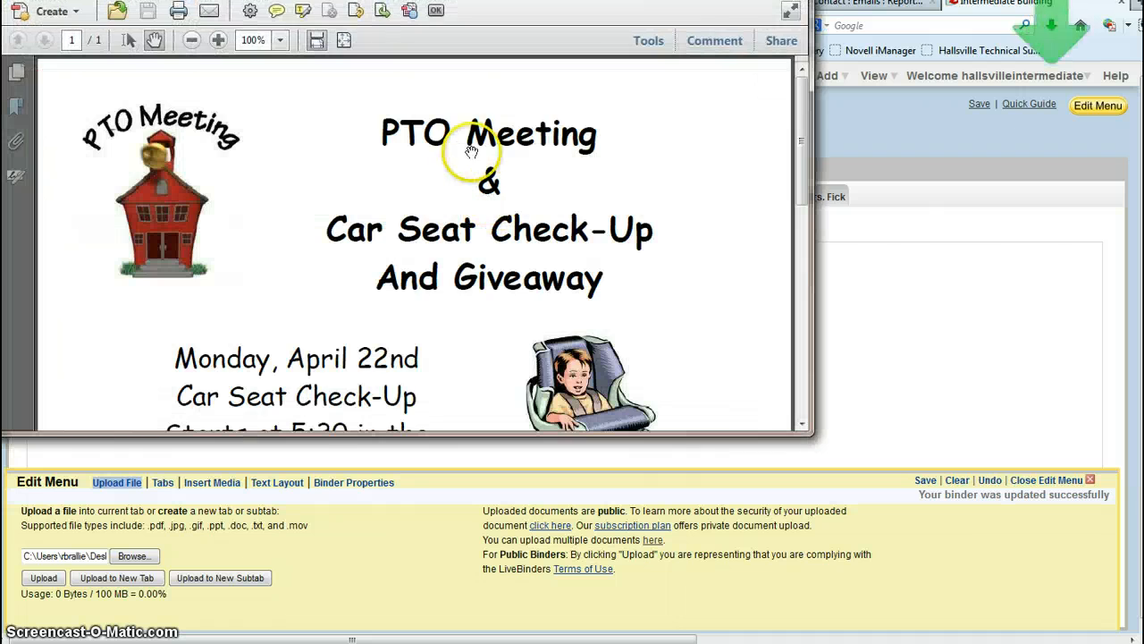
left_click(794, 0)
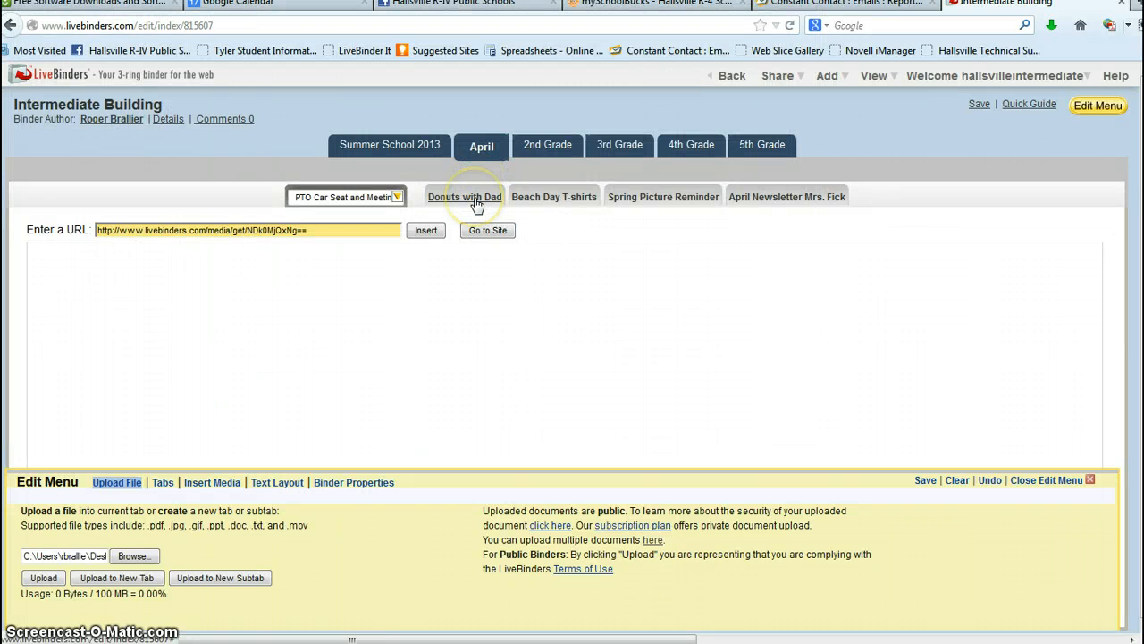
left_click(473, 199)
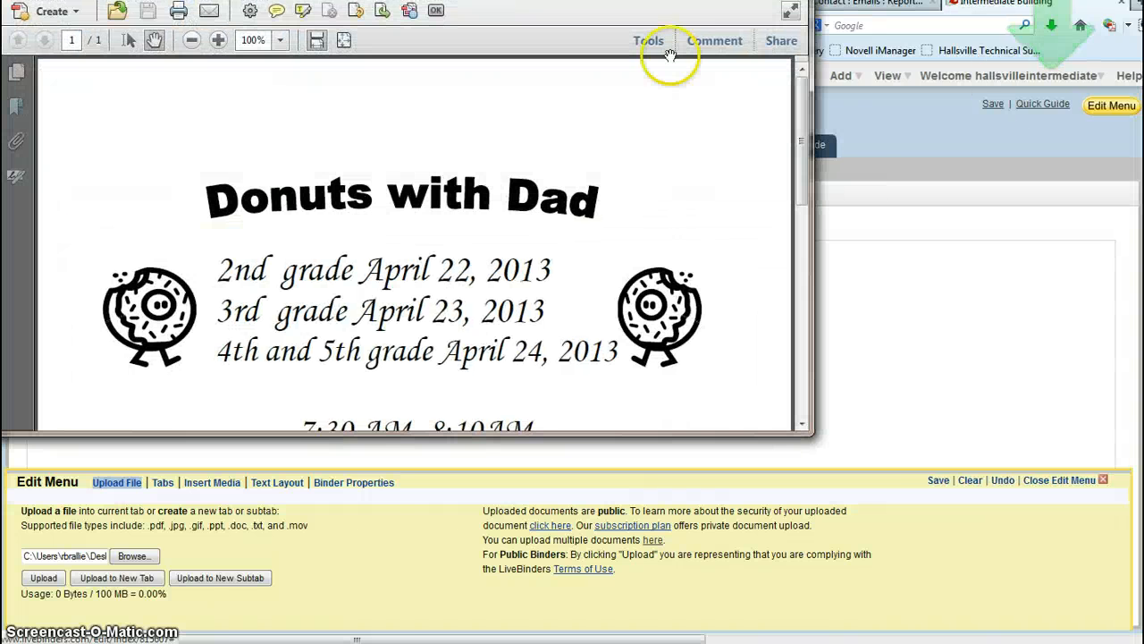
left_click(792, 0)
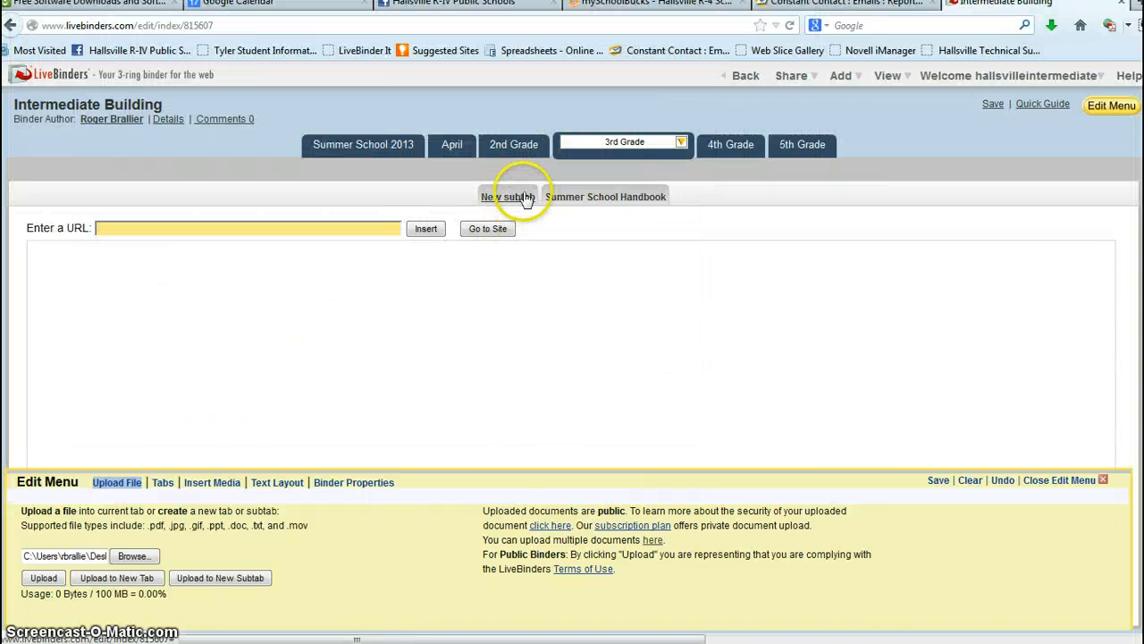
- Check what opens from the two subtabs of the 3rd Grade tab and close the handbook PDF
left_click(525, 199)
left_click(638, 198)
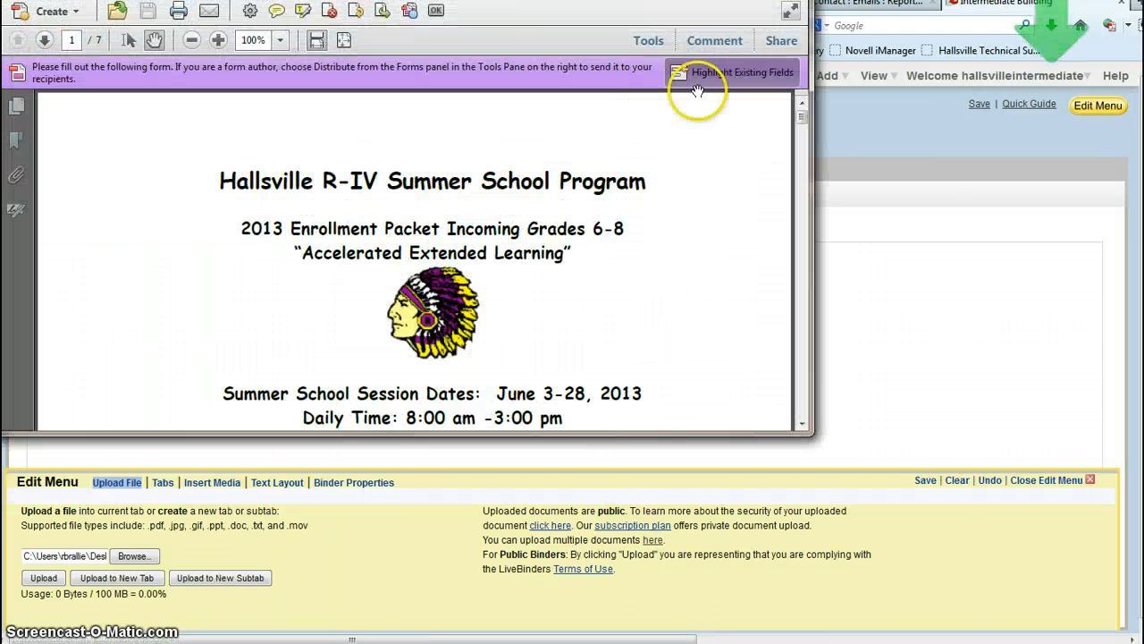
left_click(788, 1)
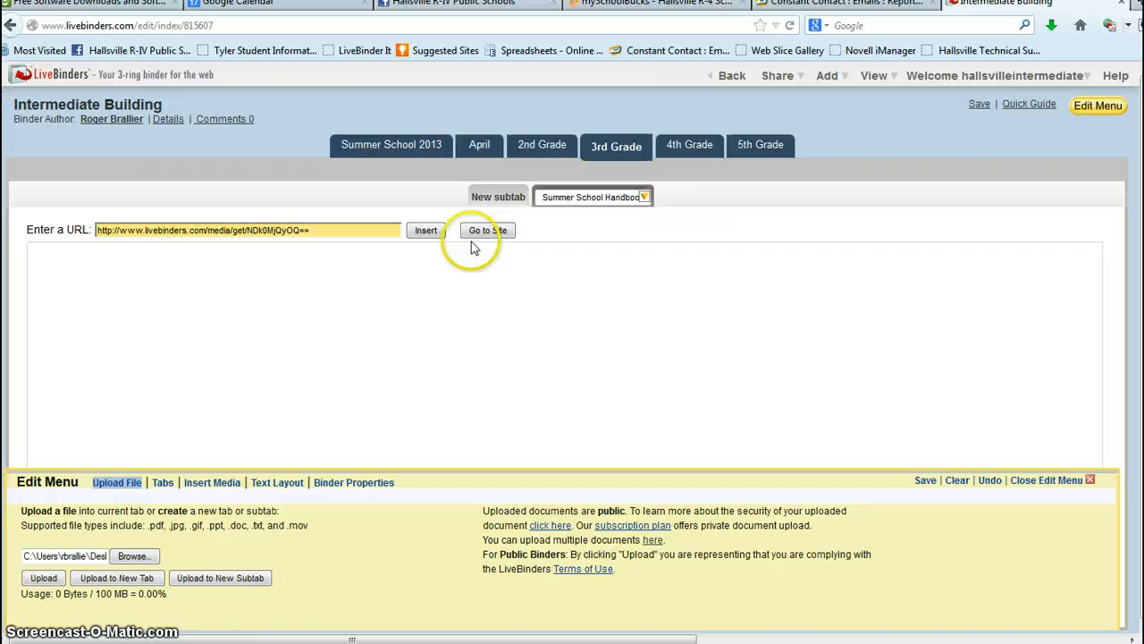
- Delete the empty unnamed subtab and the Summer School Handbook subtab from the 3rd Grade tab
left_click(490, 197)
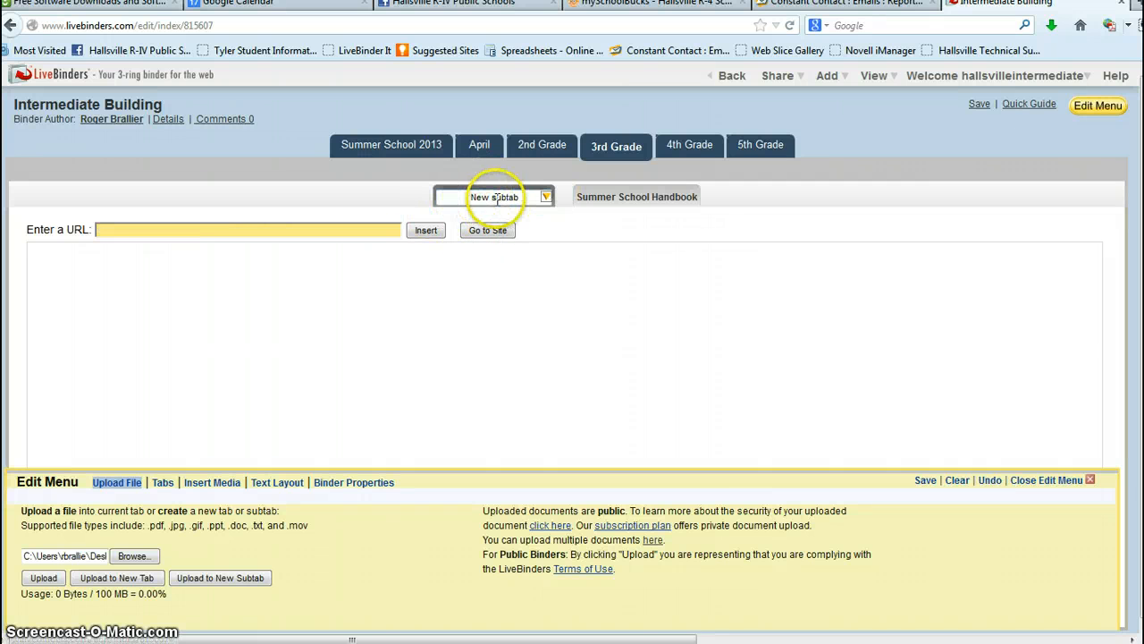
left_click(546, 197)
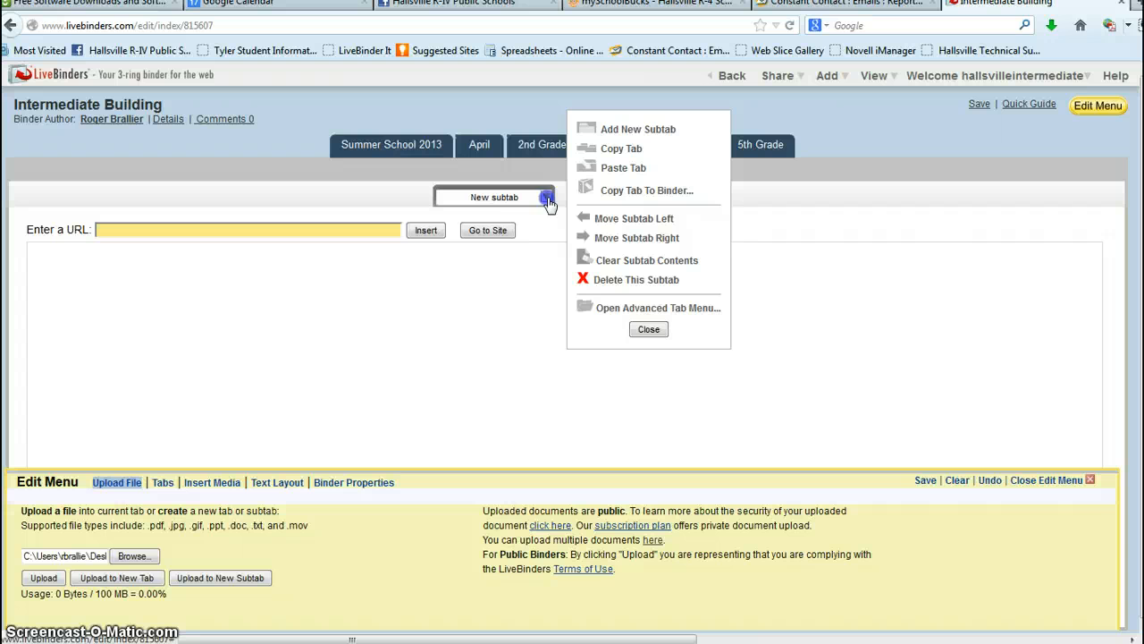
left_click(625, 280)
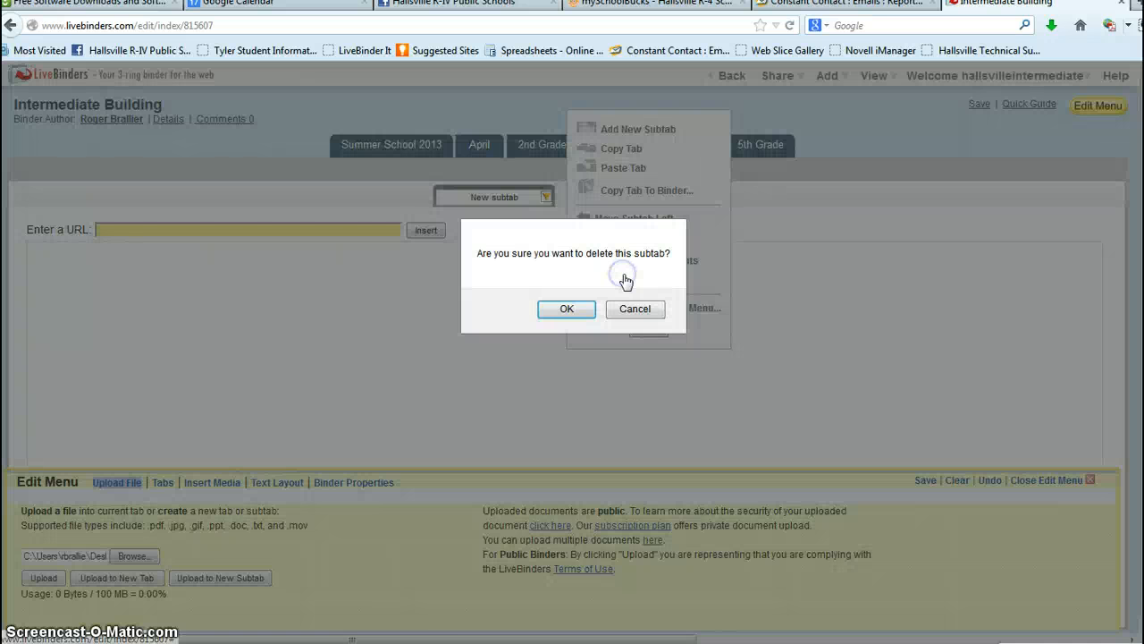
left_click(569, 310)
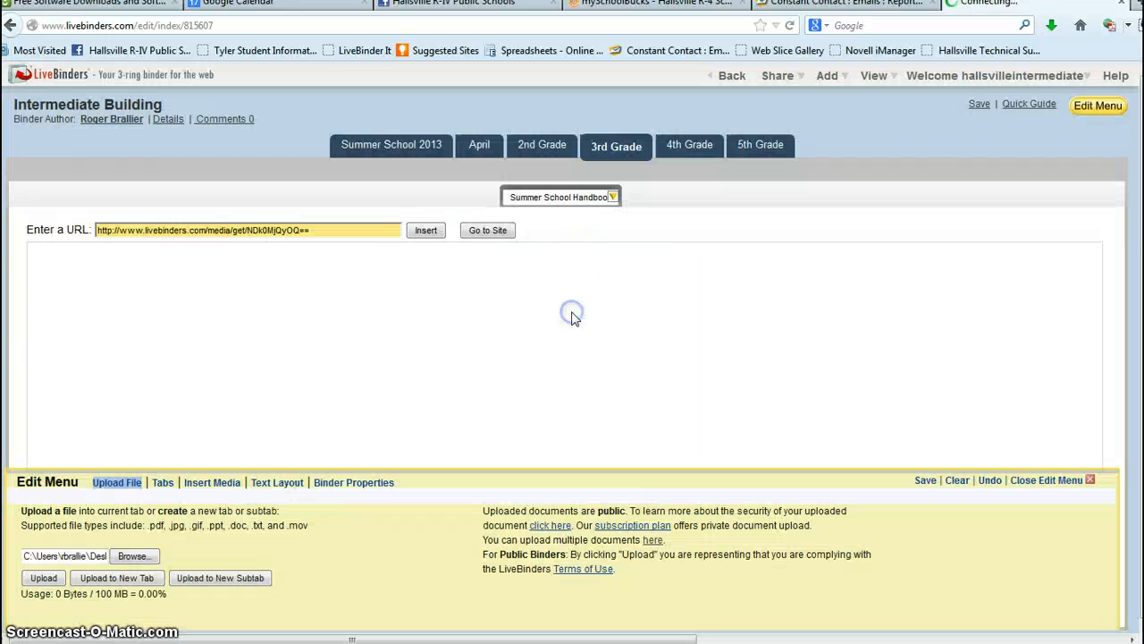
left_click(613, 196)
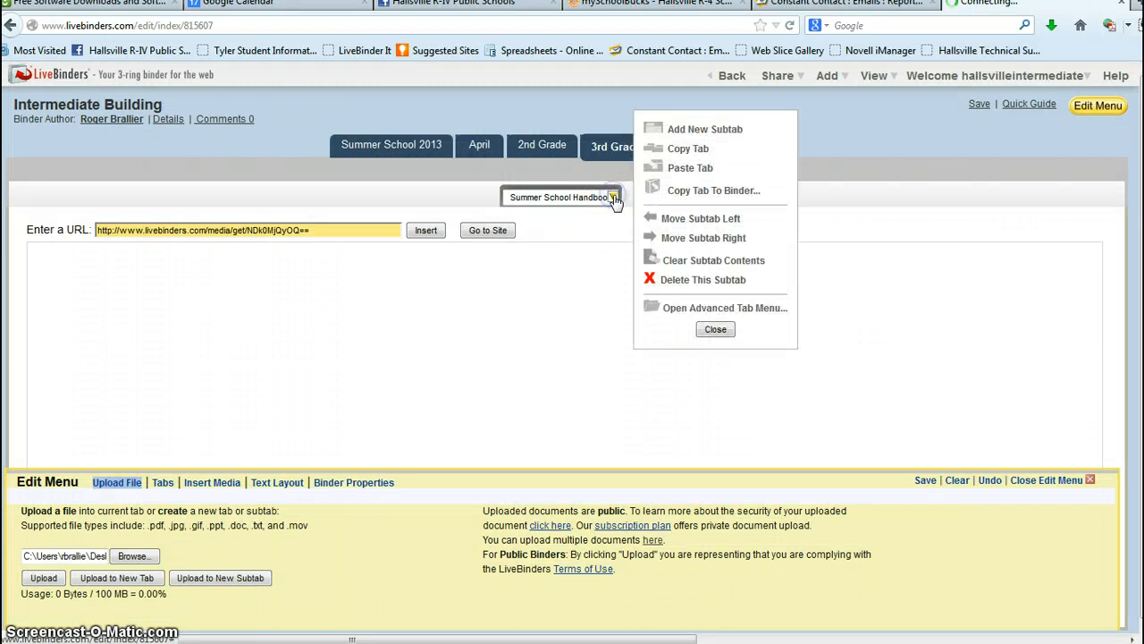
left_click(677, 280)
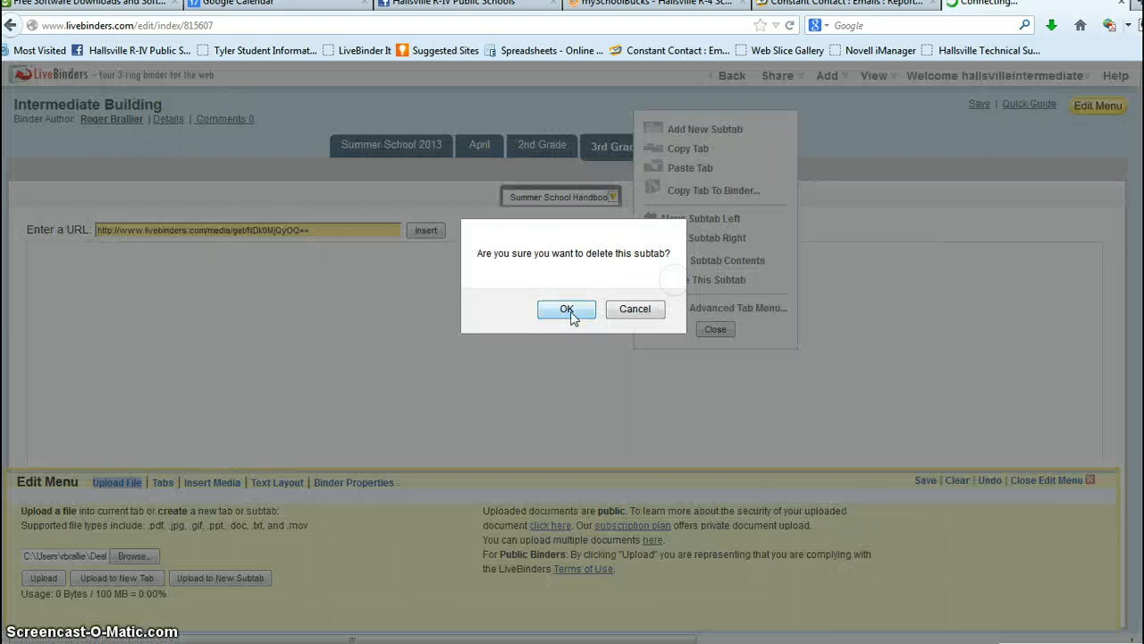
left_click(561, 311)
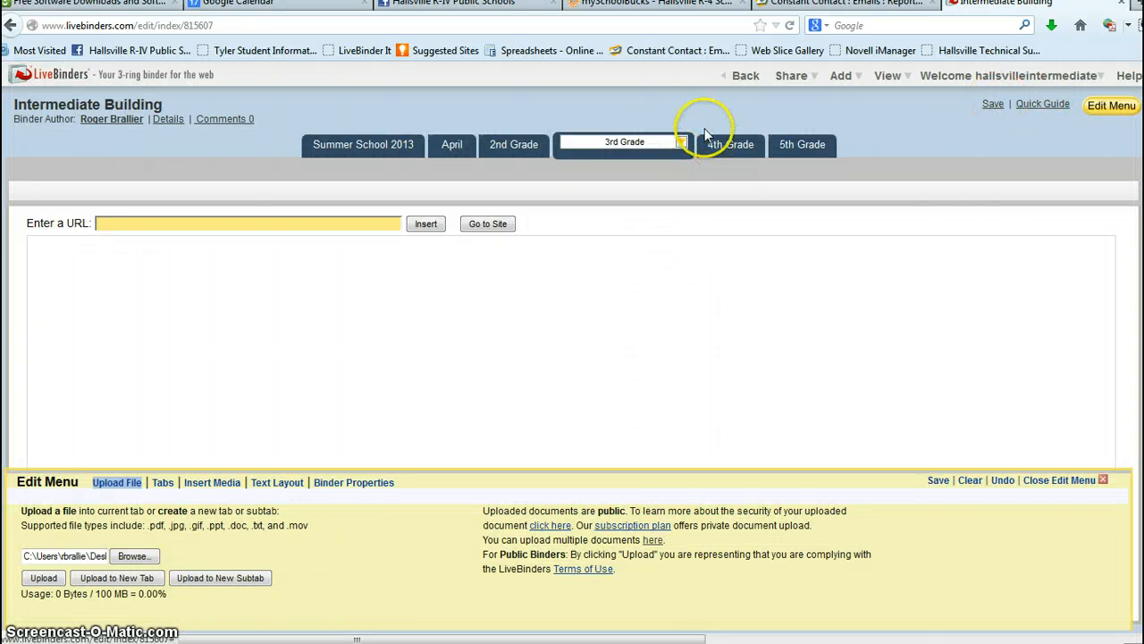
- Look through the binder's 4th Grade, 5th Grade, 2nd Grade and Summer School 2013 tabs, returning to the April tab
left_click(730, 143)
left_click(803, 145)
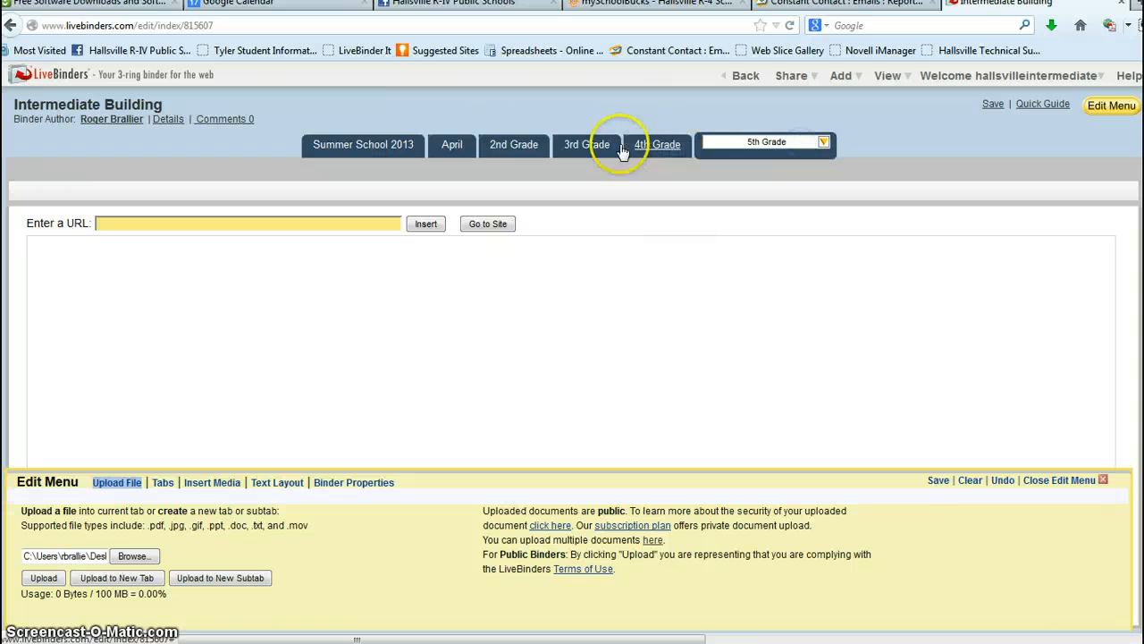
left_click(514, 148)
left_click(456, 146)
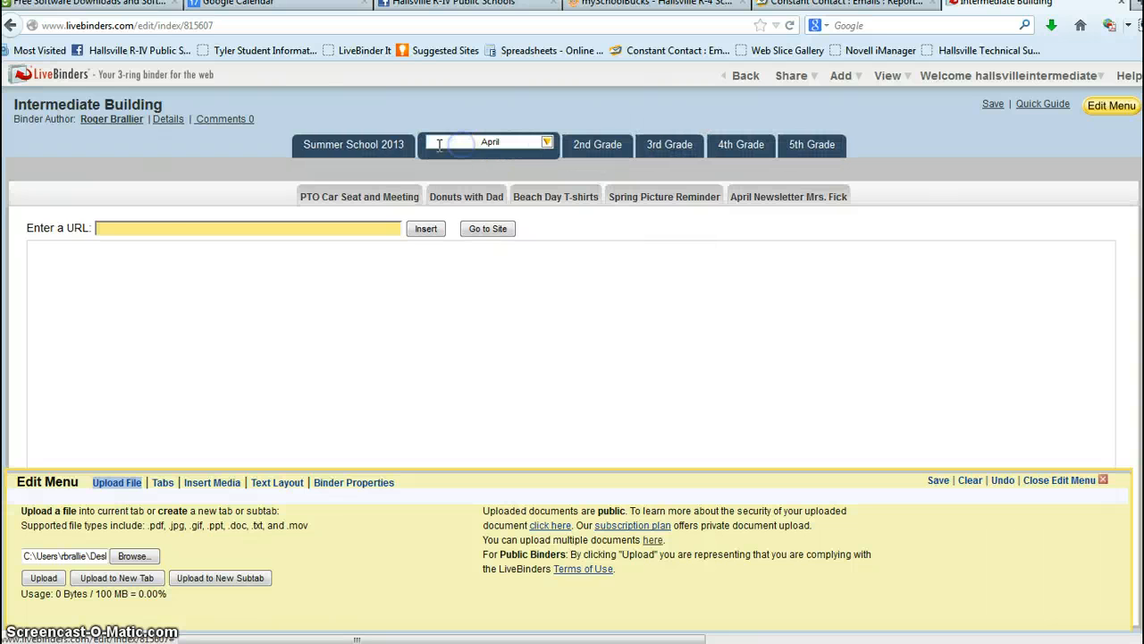
left_click(400, 152)
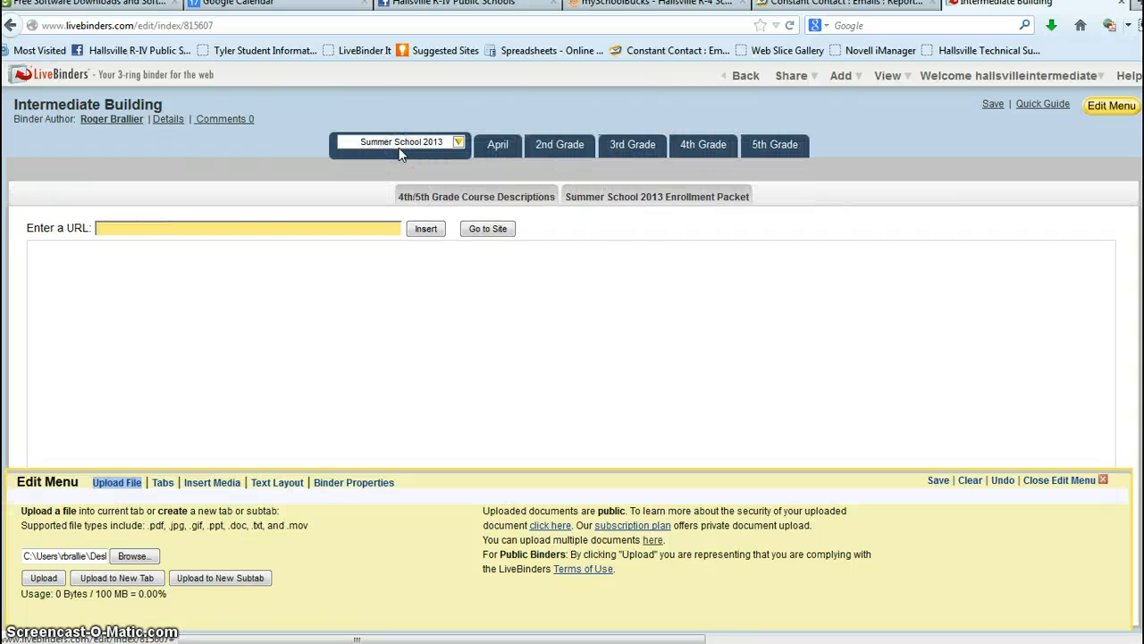
left_click(497, 147)
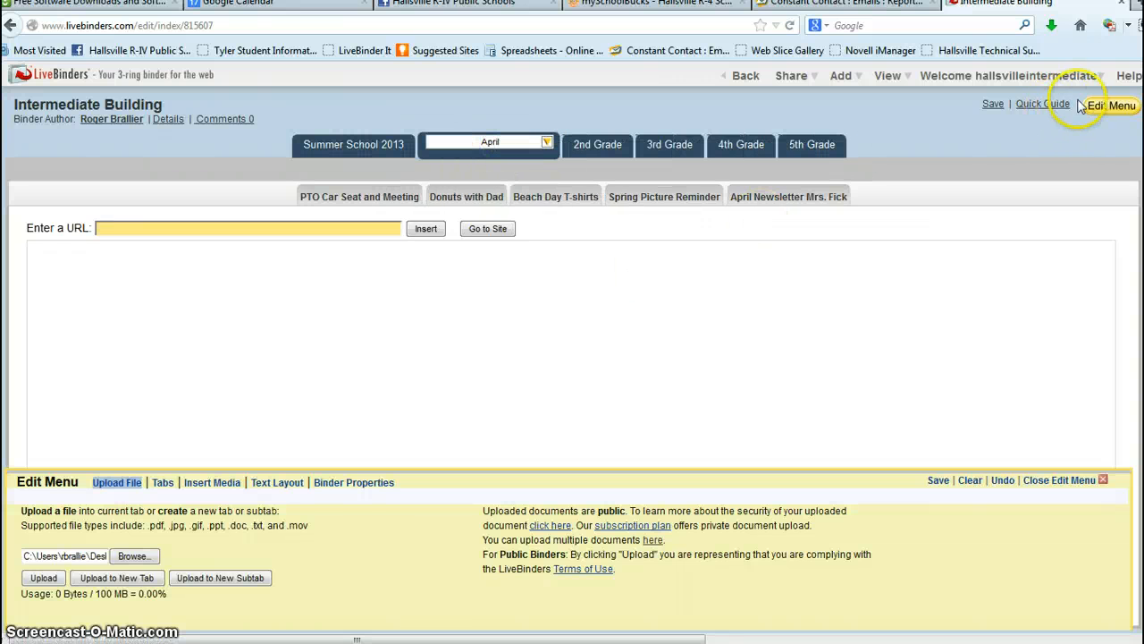
- Save the Intermediate Building binder and log out of the LiveBinders account
left_click(992, 105)
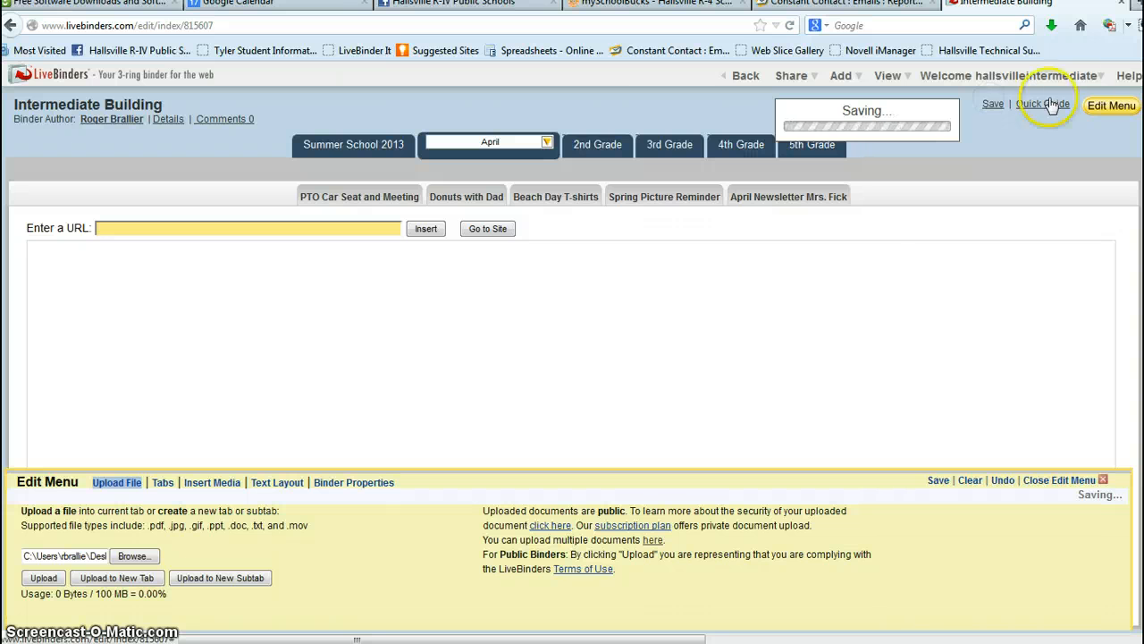
mouse_move(1093, 77)
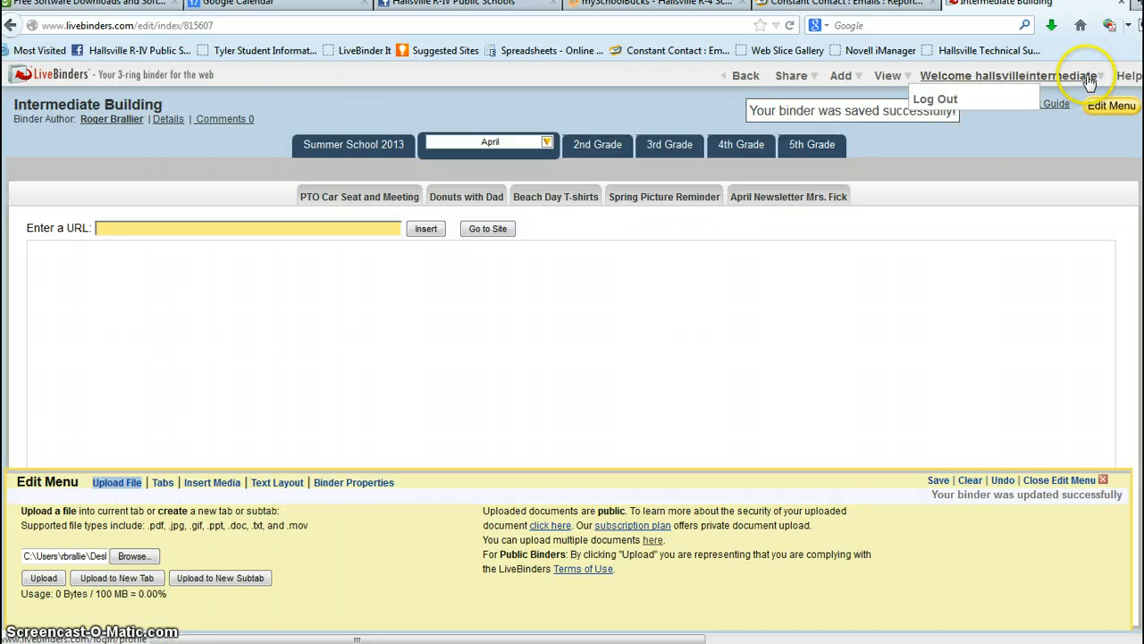
left_click(950, 100)
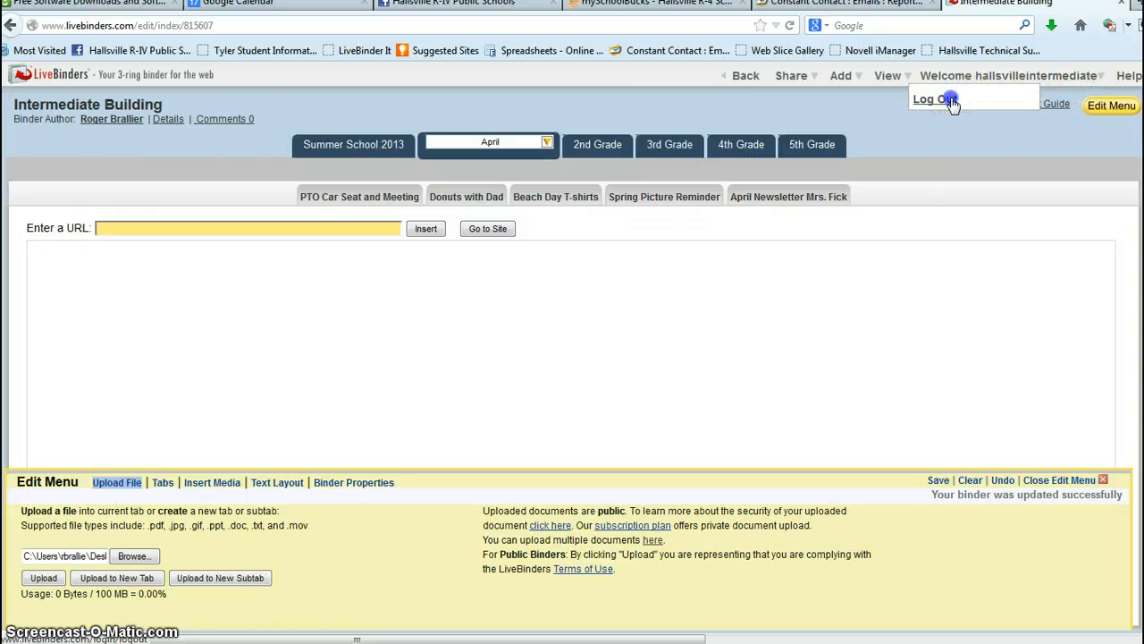
left_click(959, 101)
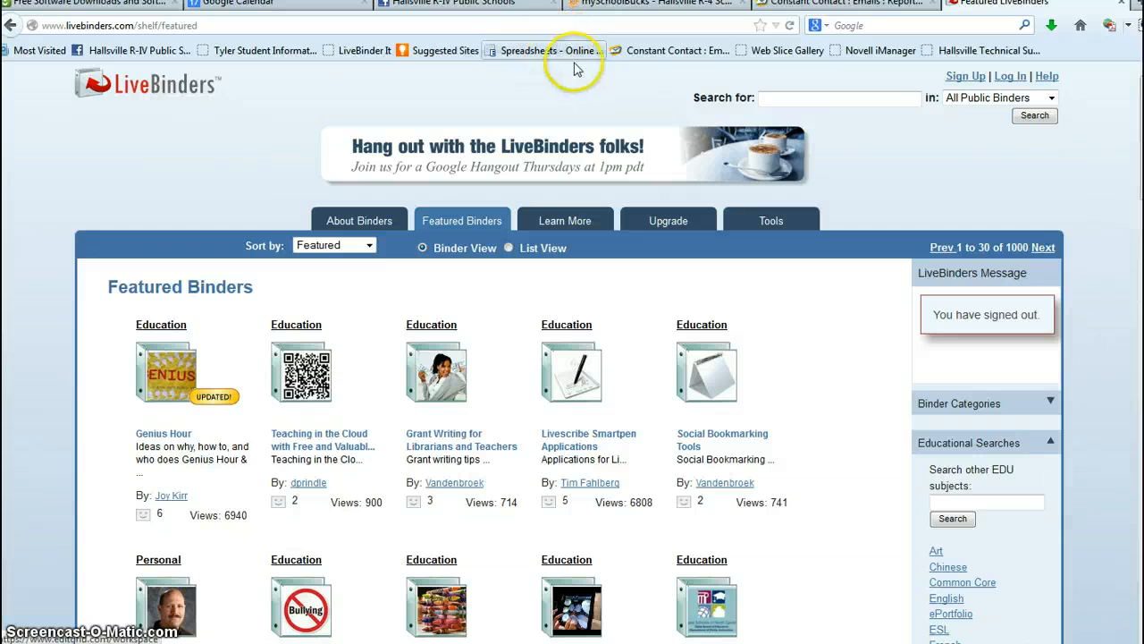
left_click(509, 27)
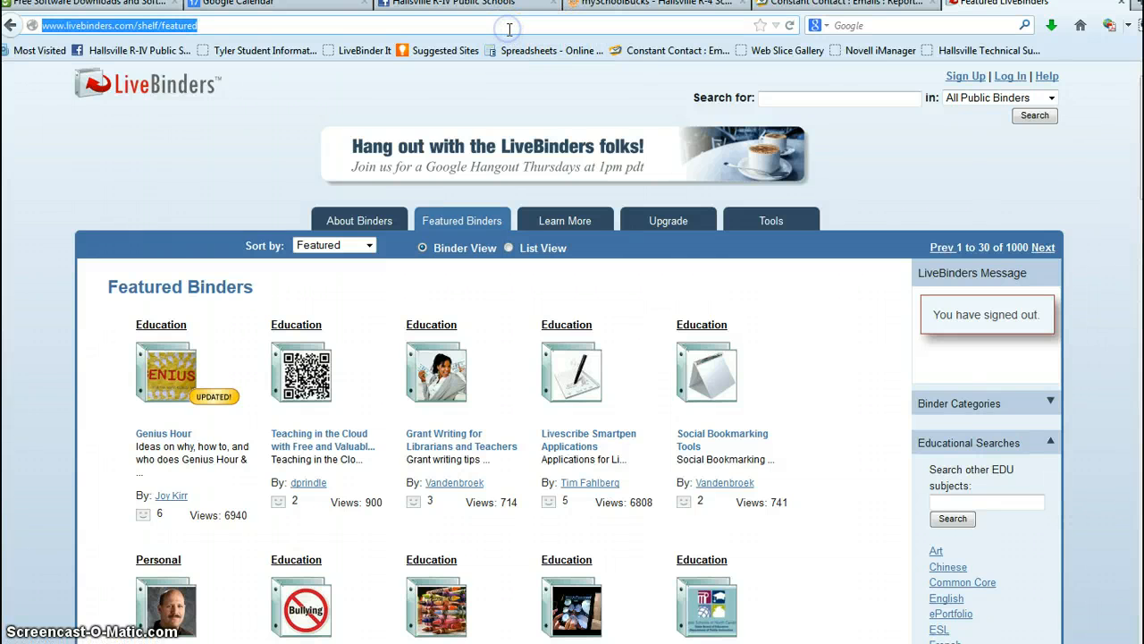
type("www.hallsville.org/")
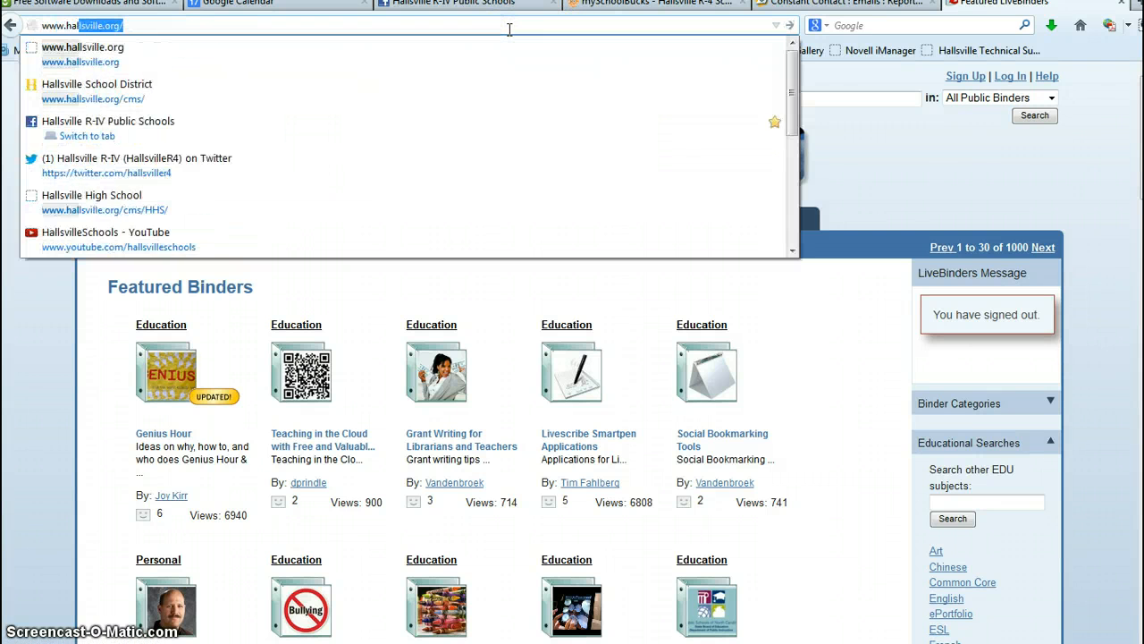
key("Return")
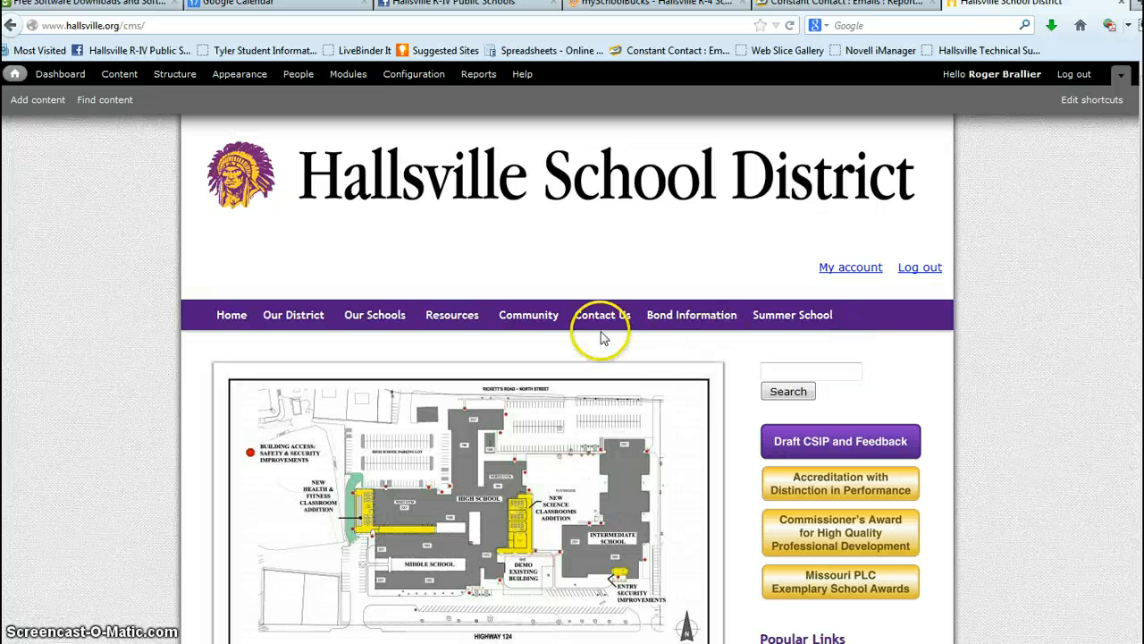
mouse_move(350, 312)
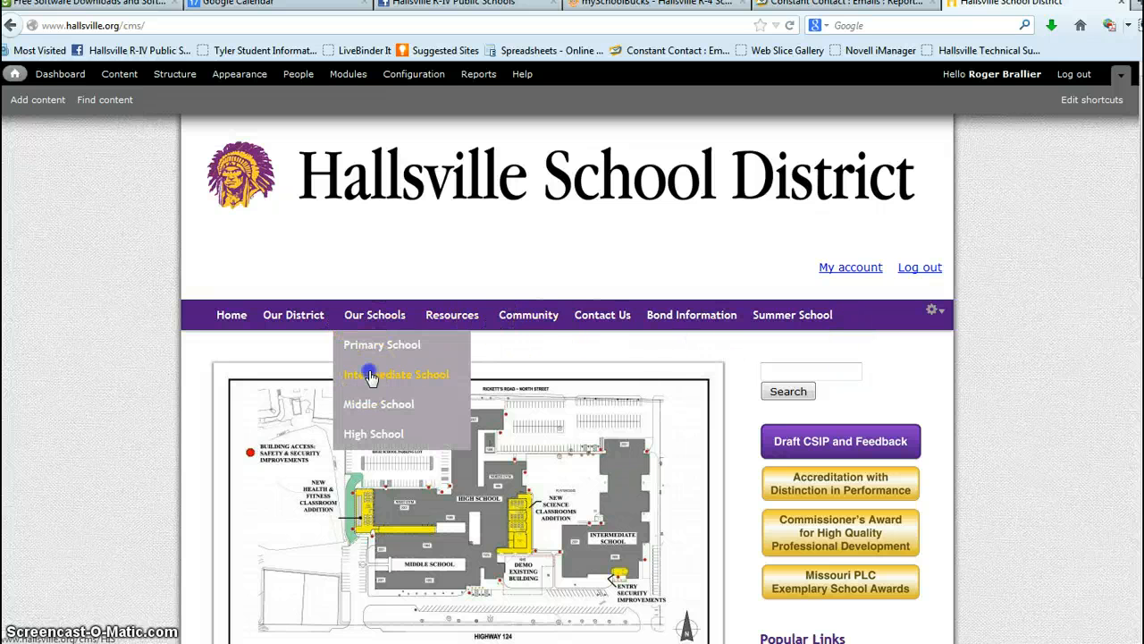
left_click(454, 317)
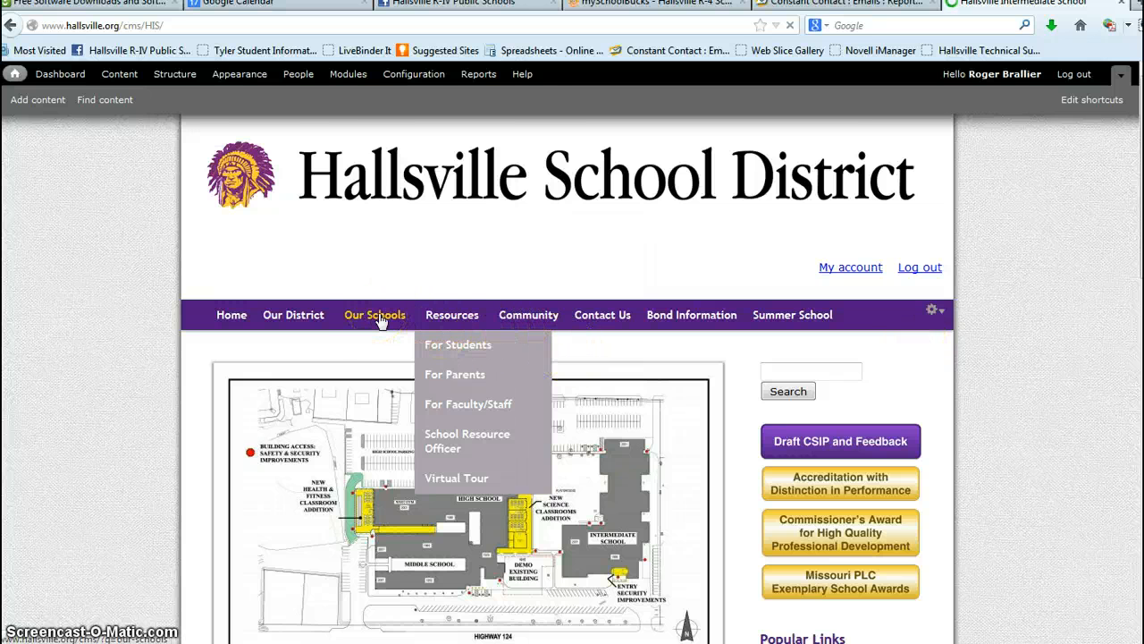
- Open the Virtual Backpack from the Intermediate School page's popular links
scroll(613, 345, "down", 3)
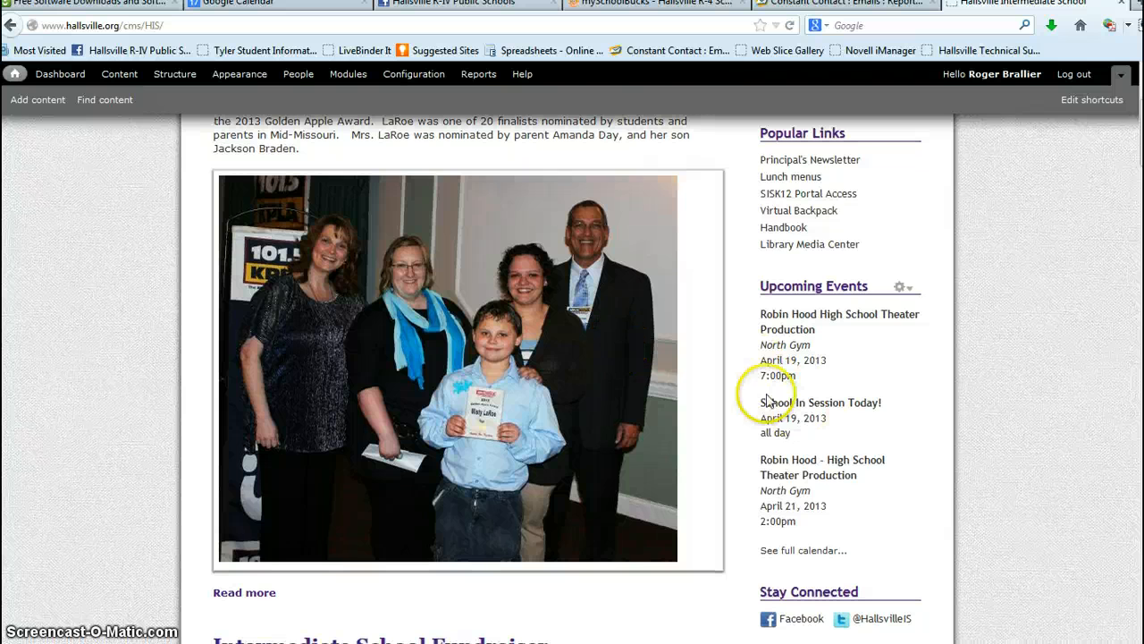
left_click(775, 213)
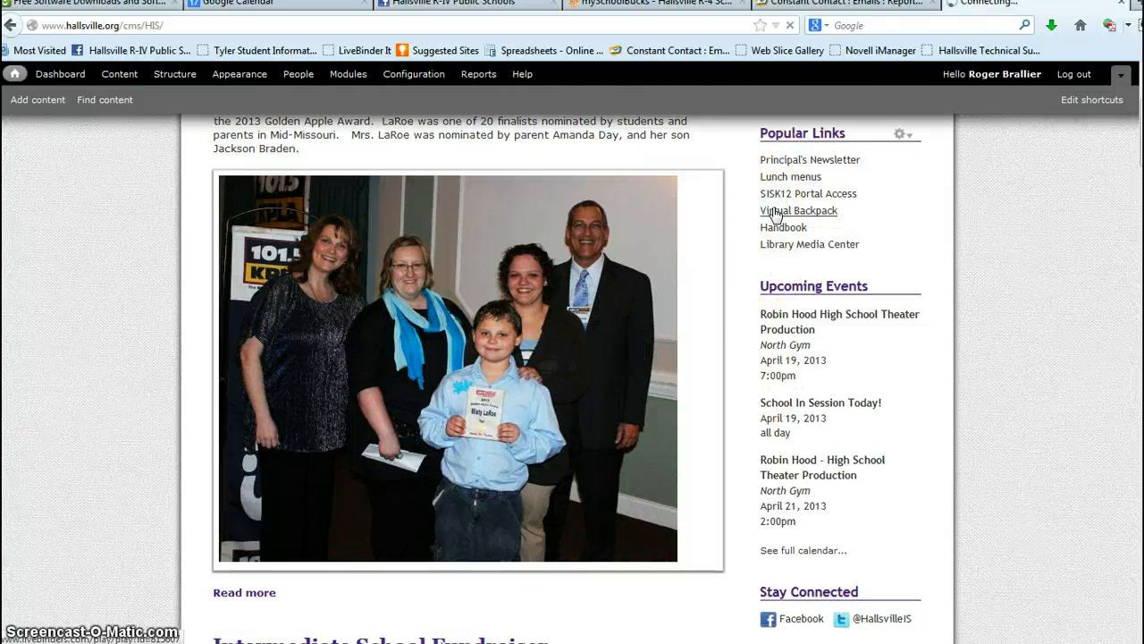
left_click(758, 225)
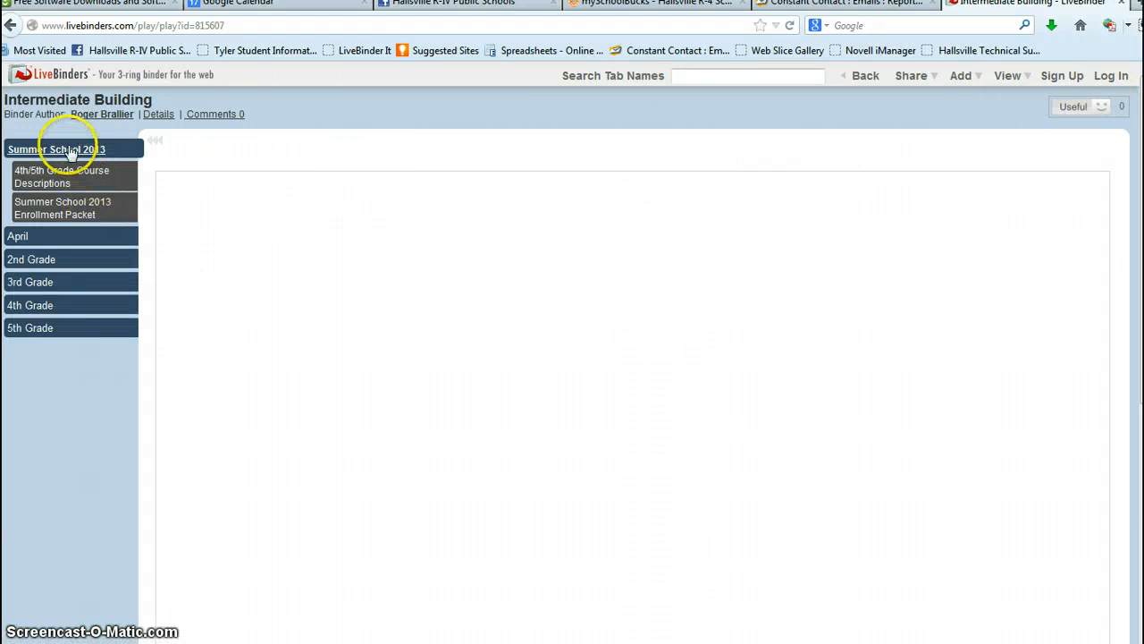
- Check the PDF that opens from April's PTO Car Seat and Meeting subtab in the public binder, close it and go back one page
left_click(18, 237)
left_click(64, 193)
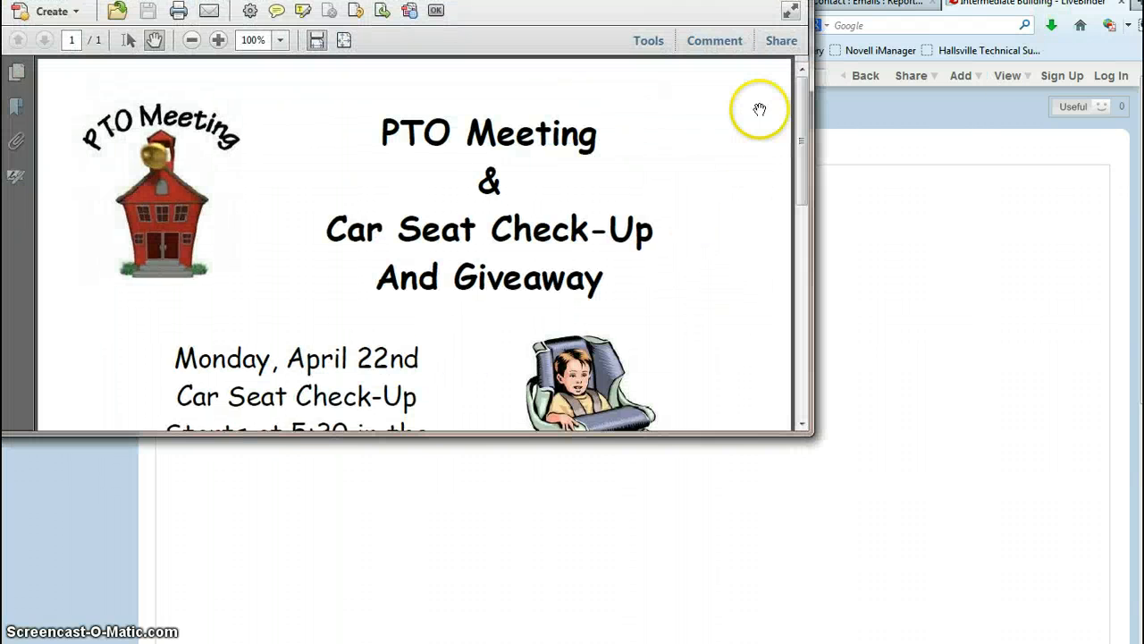
left_click(792, 1)
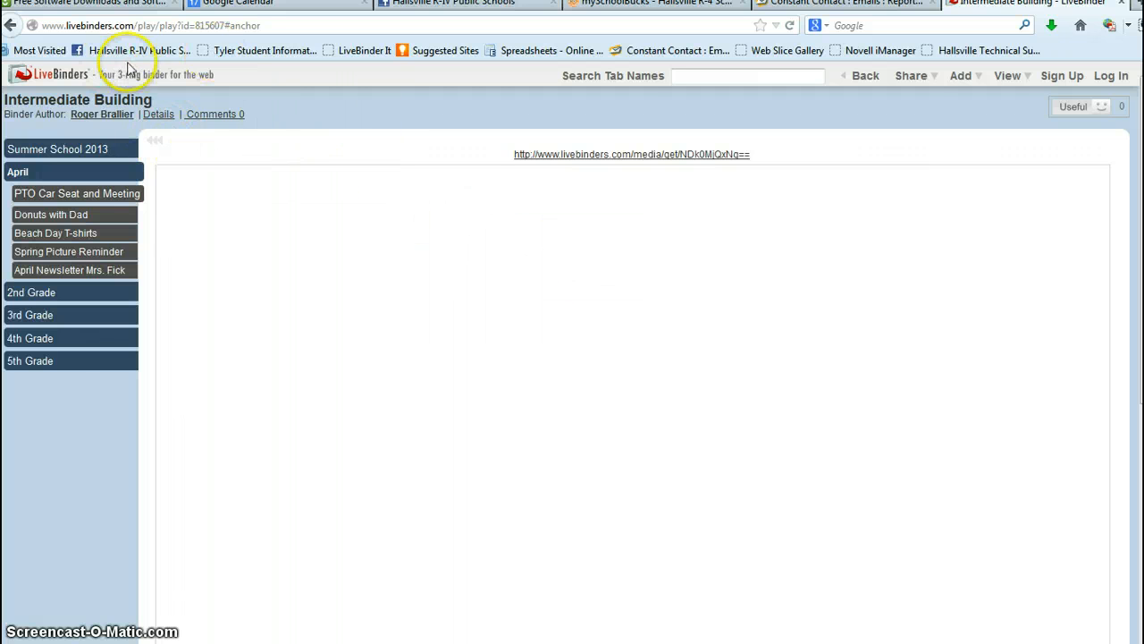
left_click(10, 25)
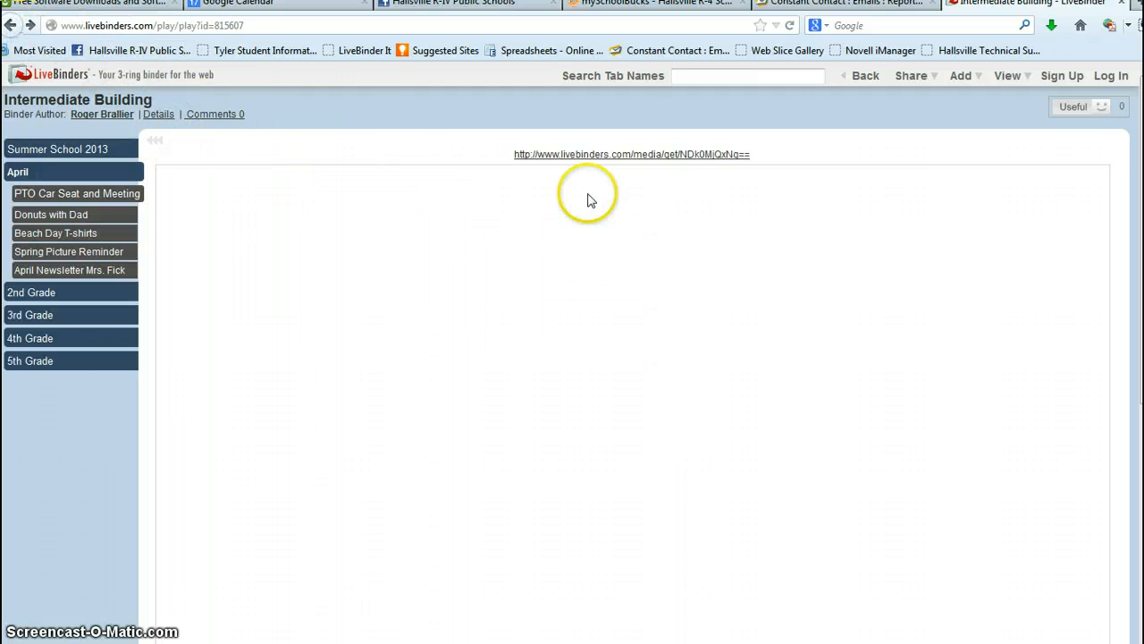